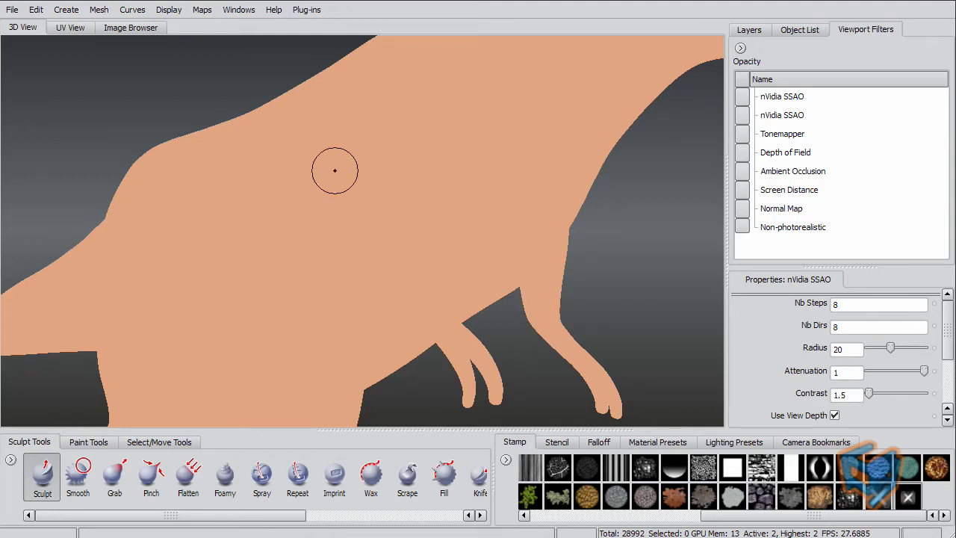
Start a new scene without saving the current one and open the recent file stitch.
{"action": "left_click", "coordinate": [13, 11]}
{"action": "left_click", "coordinate": [29, 23]}
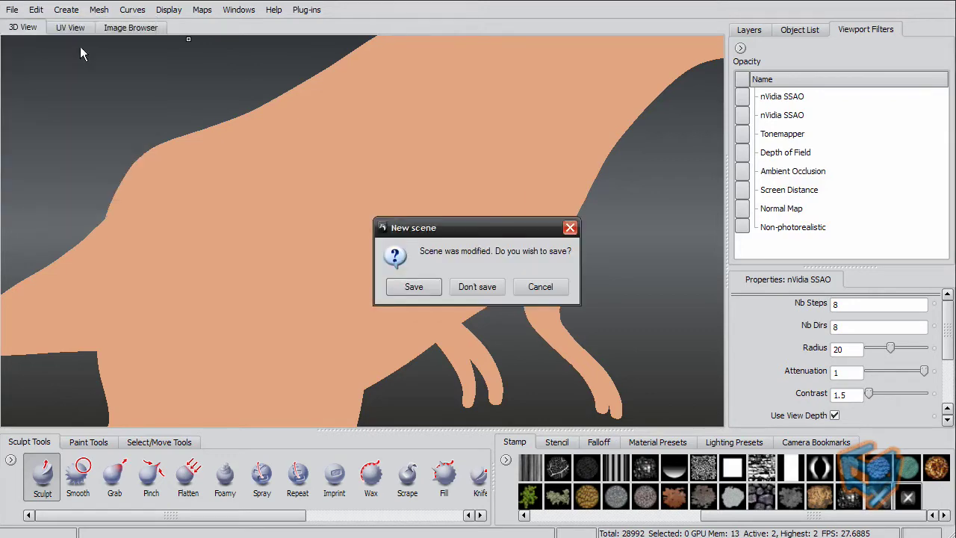
{"action": "left_click", "coordinate": [485, 283]}
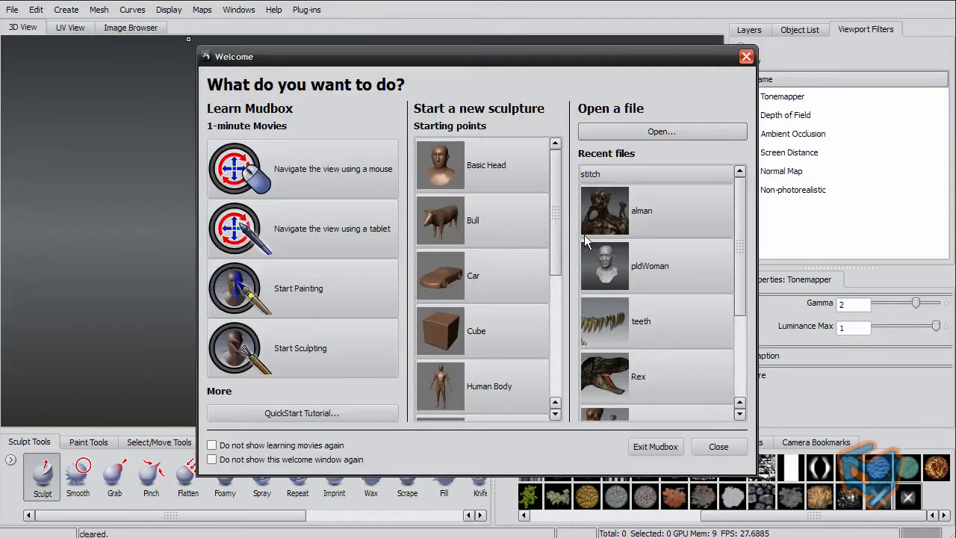
{"action": "left_click", "coordinate": [648, 177]}
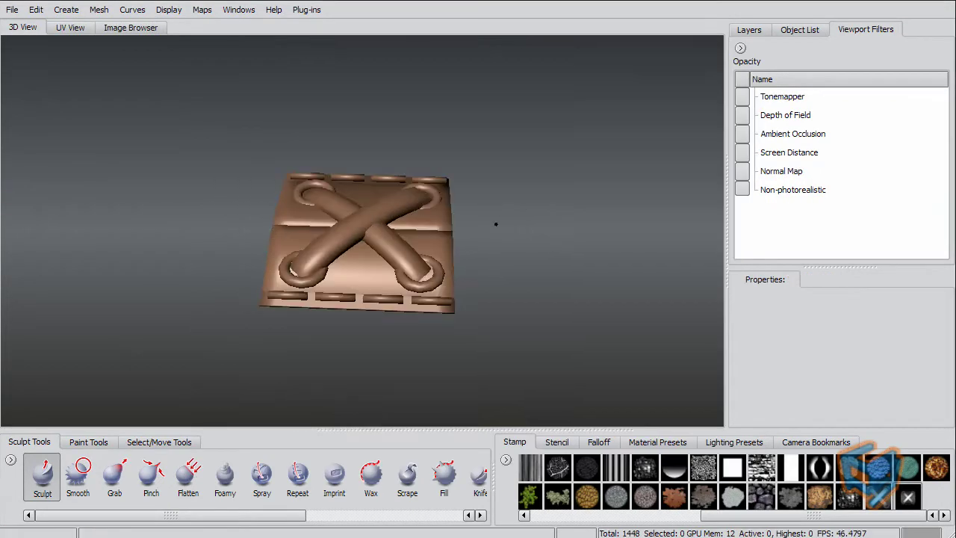
Subdivide the stitch model once to level 1.
{"action": "right_click_drag", "start_coordinate": [495, 224], "coordinate": [542, 237], "text": "alt"}
{"action": "left_click_drag", "start_coordinate": [542, 237], "coordinate": [478, 221], "text": "alt"}
{"action": "key", "text": "shift+d"}
Look at the stitch model through the Top camera.
{"action": "left_click", "coordinate": [799, 29]}
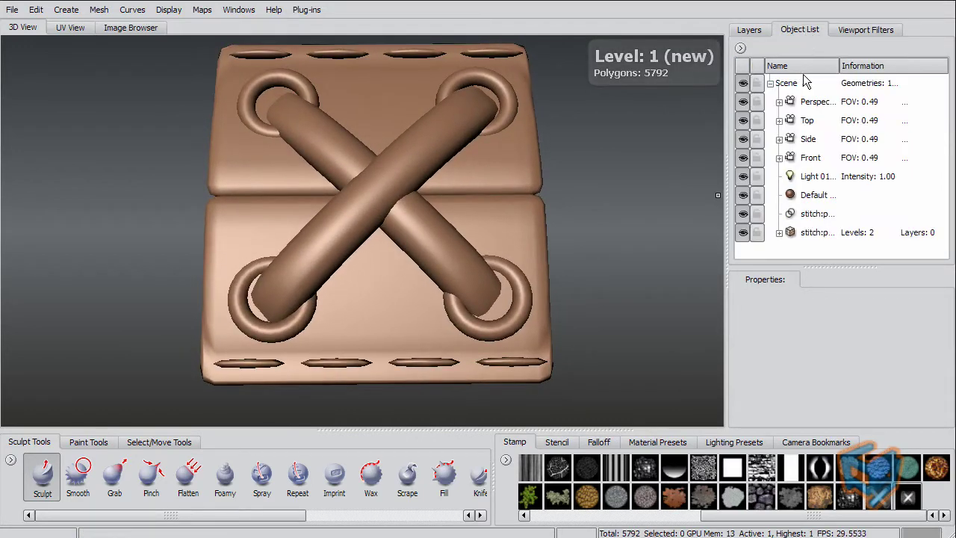
{"action": "left_click", "coordinate": [820, 120]}
{"action": "right_click", "coordinate": [819, 120]}
{"action": "left_click", "coordinate": [844, 129]}
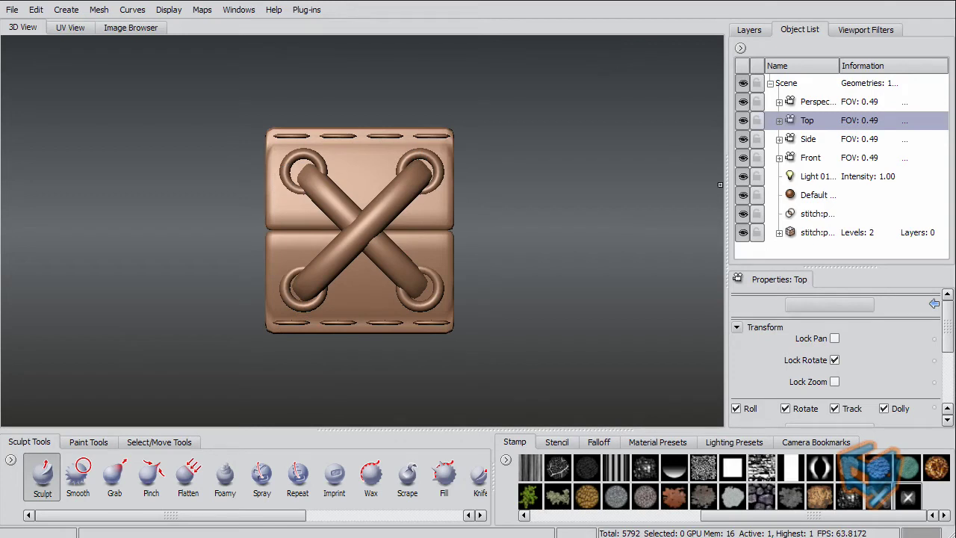
Turn on the Screen Distance viewport filter and narrow the 3D view around the stitch model.
{"action": "left_click", "coordinate": [867, 33]}
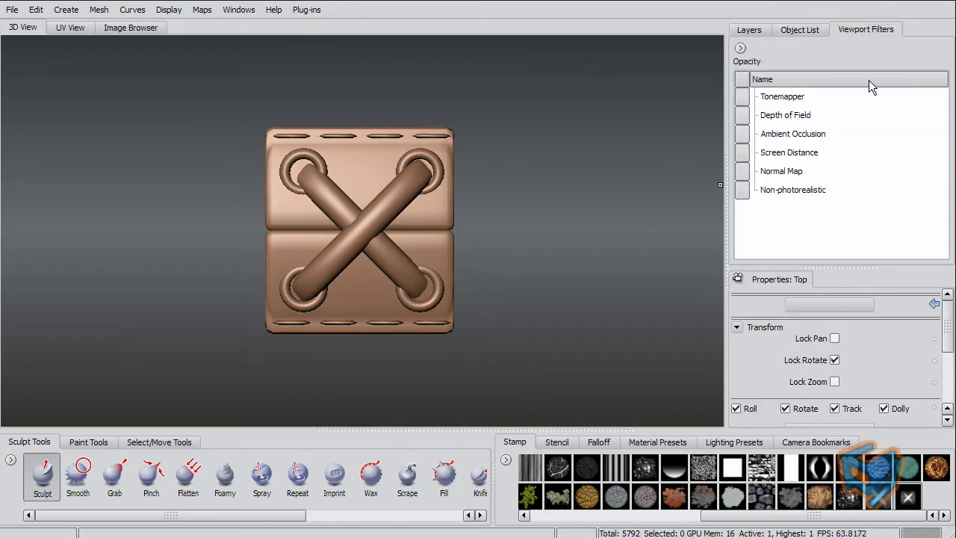
{"action": "left_click", "coordinate": [798, 153]}
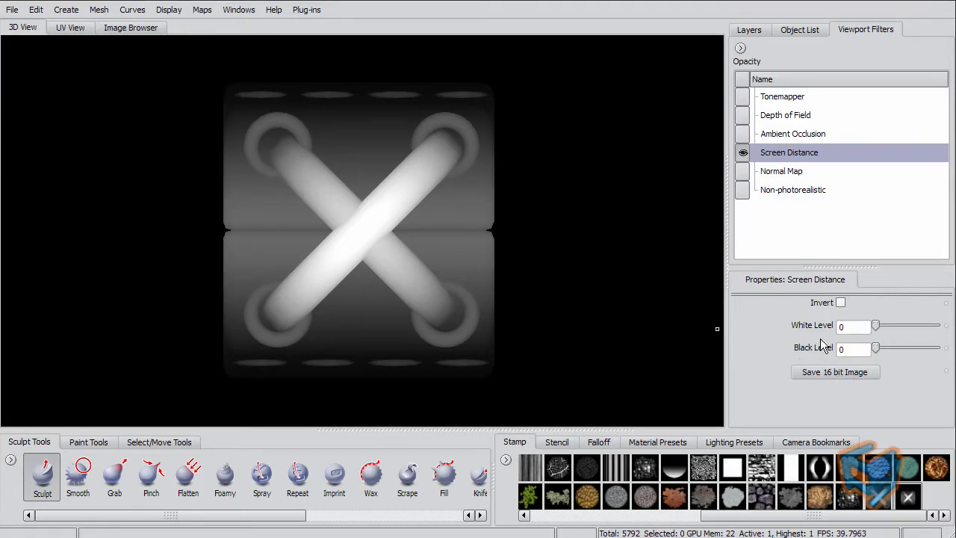
{"action": "left_click_drag", "start_coordinate": [724, 275], "coordinate": [506, 249]}
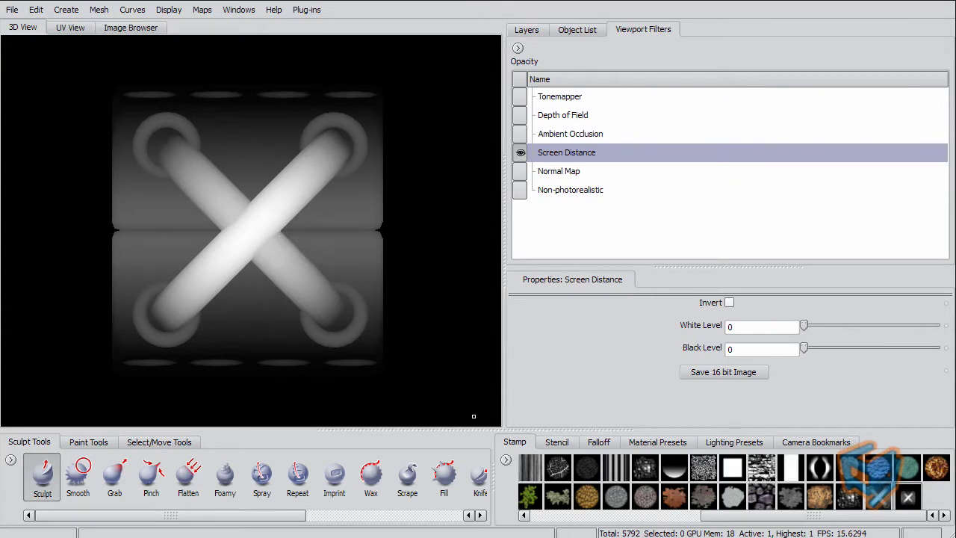
{"action": "left_click", "coordinate": [539, 515]}
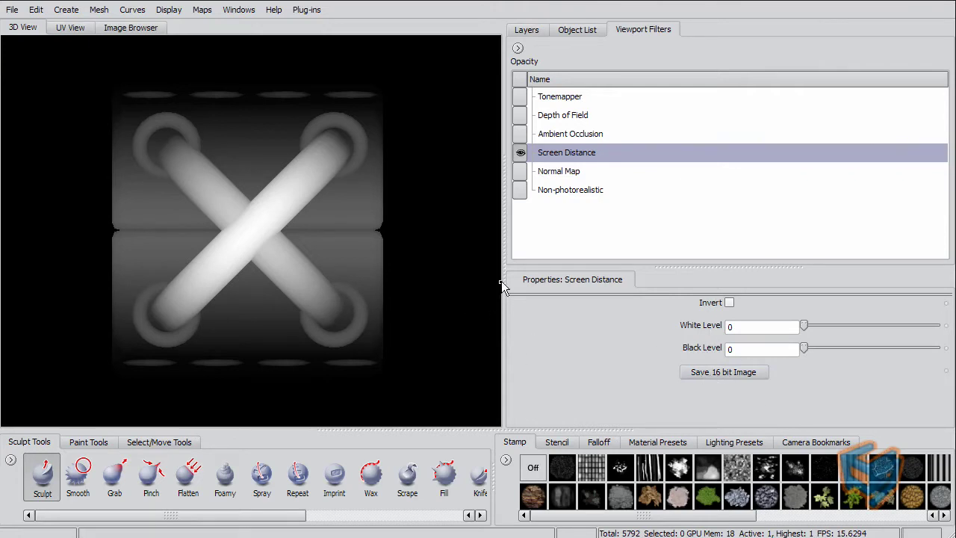
{"action": "left_click_drag", "start_coordinate": [501, 284], "coordinate": [452, 283]}
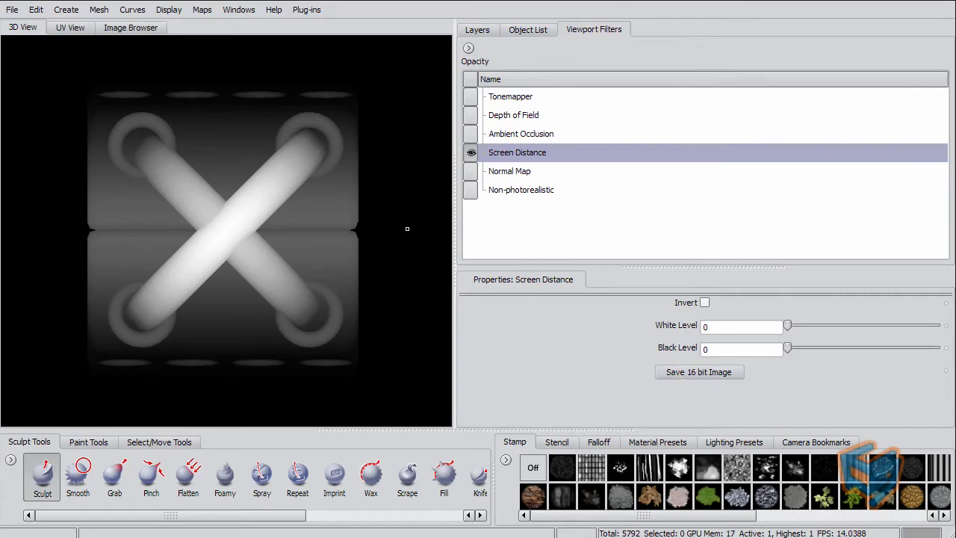
Save the depth view as a 16-bit image, then widen the 3D view and turn off the Screen Distance filter.
{"action": "left_click", "coordinate": [718, 372]}
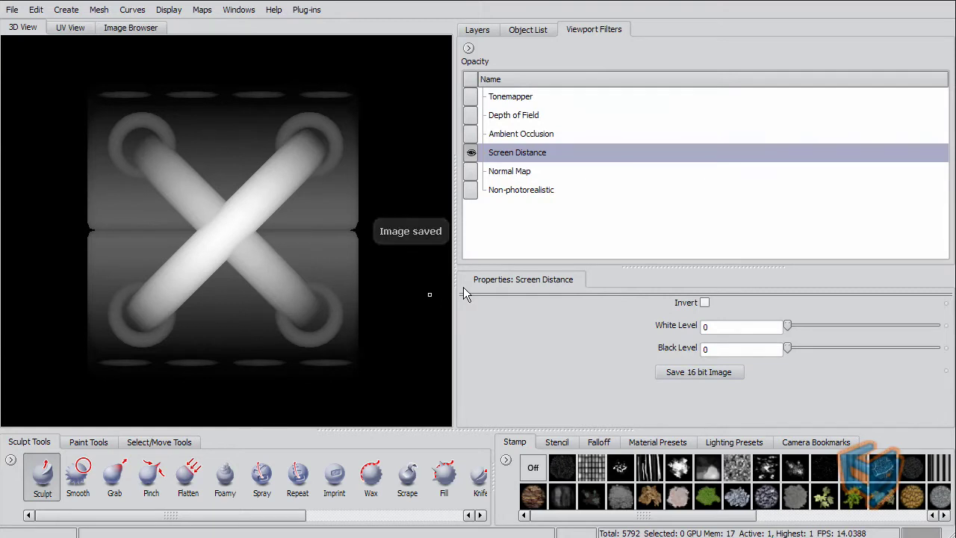
{"action": "left_click_drag", "start_coordinate": [453, 286], "coordinate": [791, 288]}
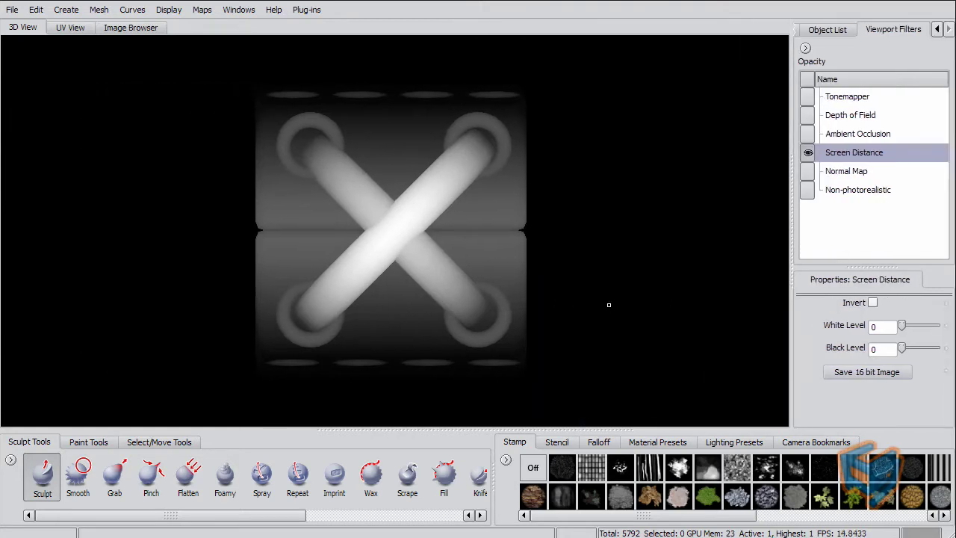
{"action": "left_click", "coordinate": [807, 154]}
Start a new scene from the Plane starting point without saving the stitch scene.
{"action": "key", "text": "ctrl+n"}
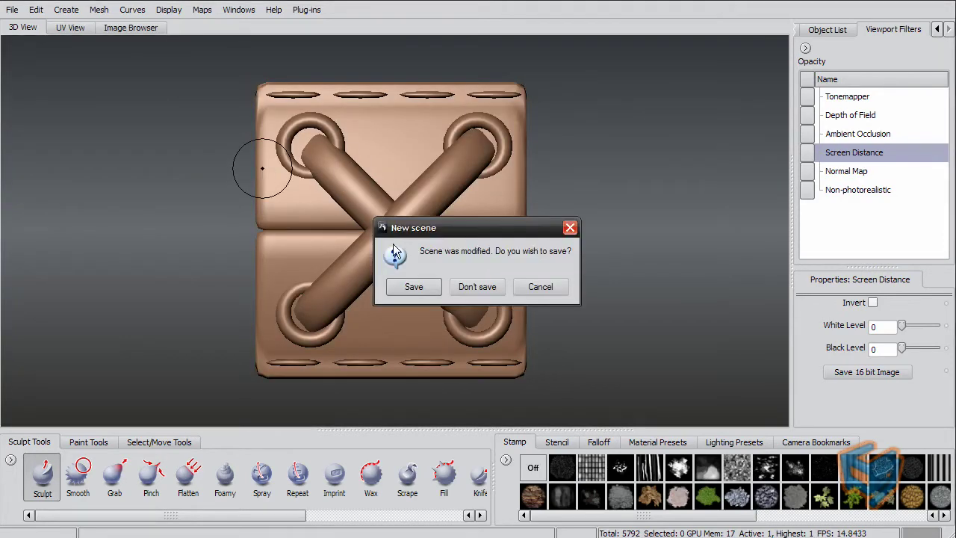
{"action": "left_click", "coordinate": [479, 284]}
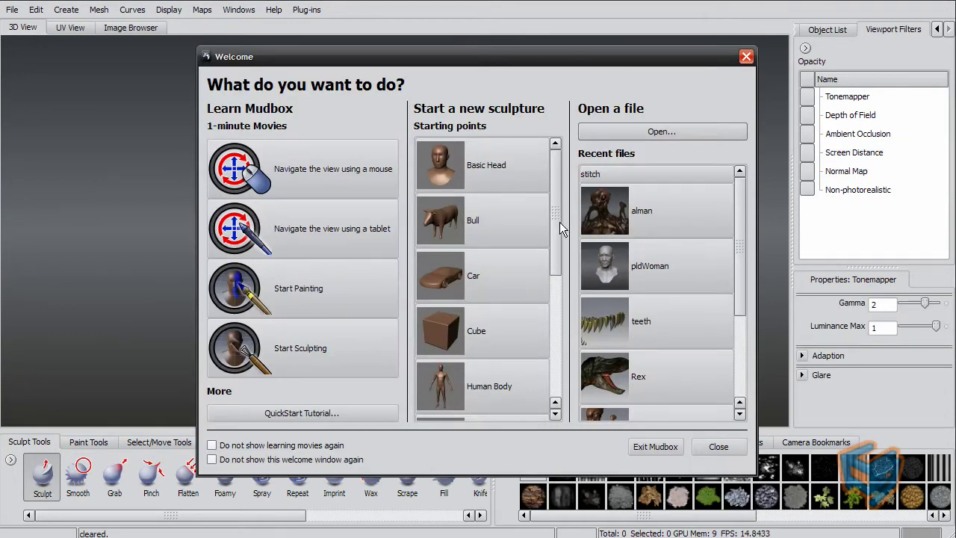
{"action": "left_click_drag", "start_coordinate": [560, 222], "coordinate": [548, 304]}
{"action": "left_click", "coordinate": [451, 264]}
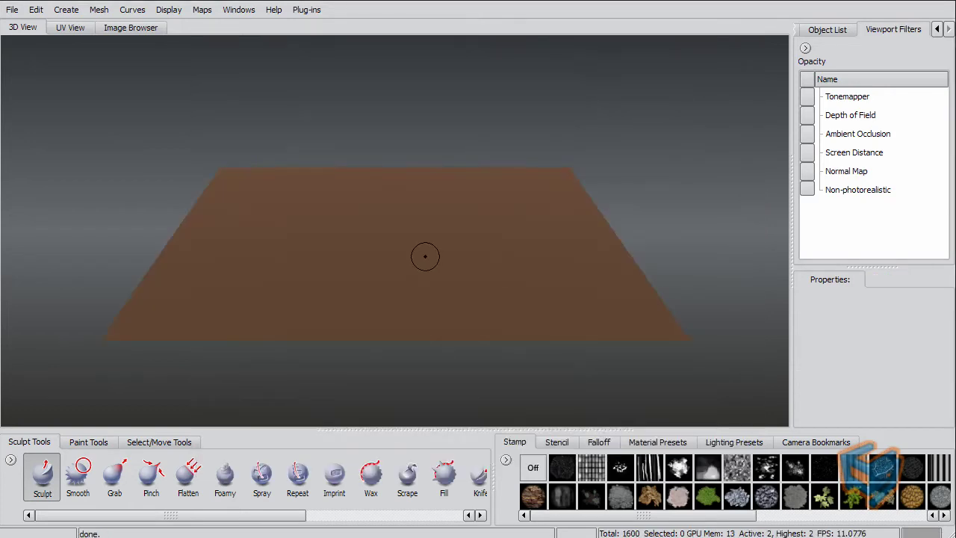
Subdivide the plane repeatedly up to level 7.
{"action": "key", "text": "shift+d"}
{"action": "key", "text": "shift+d"}
{"action": "key", "text": "shift+d"}
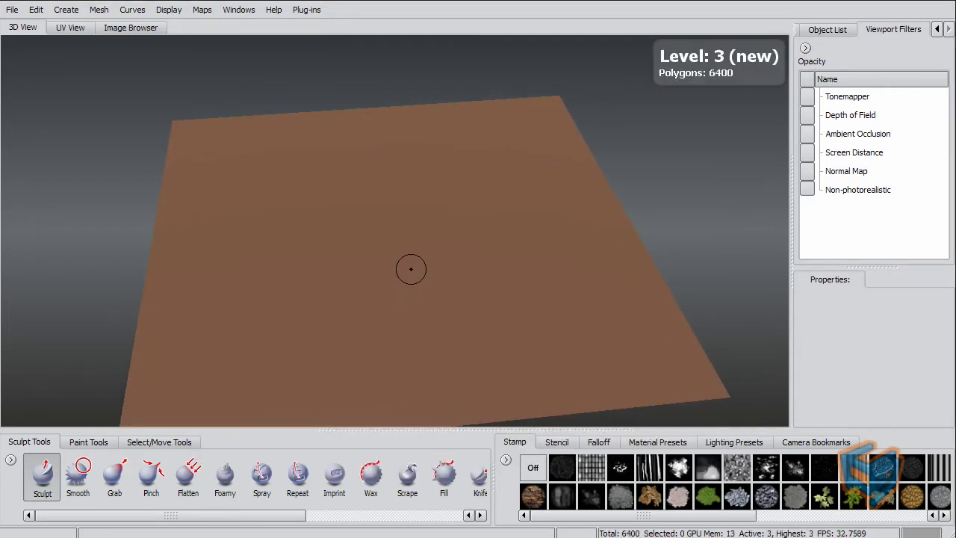
{"action": "left_click_drag", "start_coordinate": [406, 230], "coordinate": [407, 253], "text": "alt"}
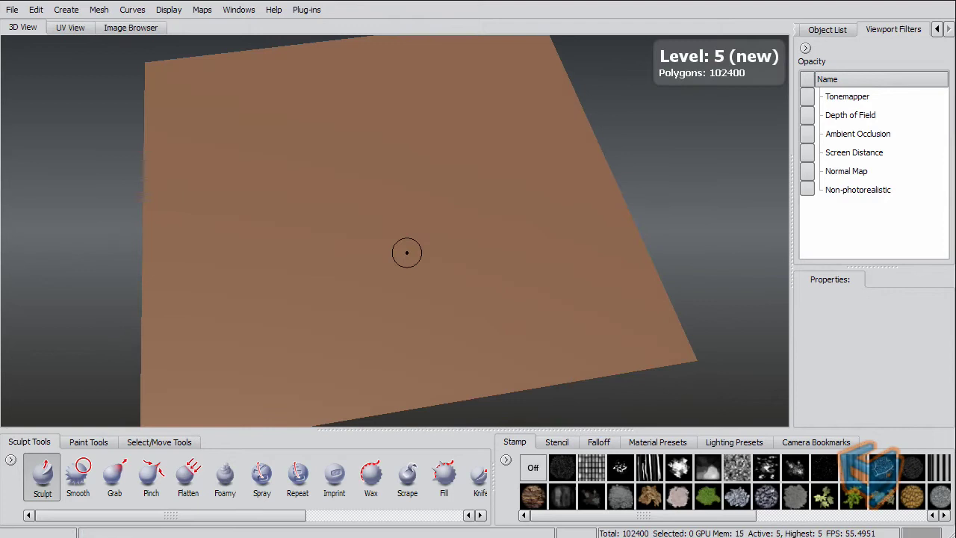
{"action": "key", "text": "shift+d"}
{"action": "key", "text": "shift+d"}
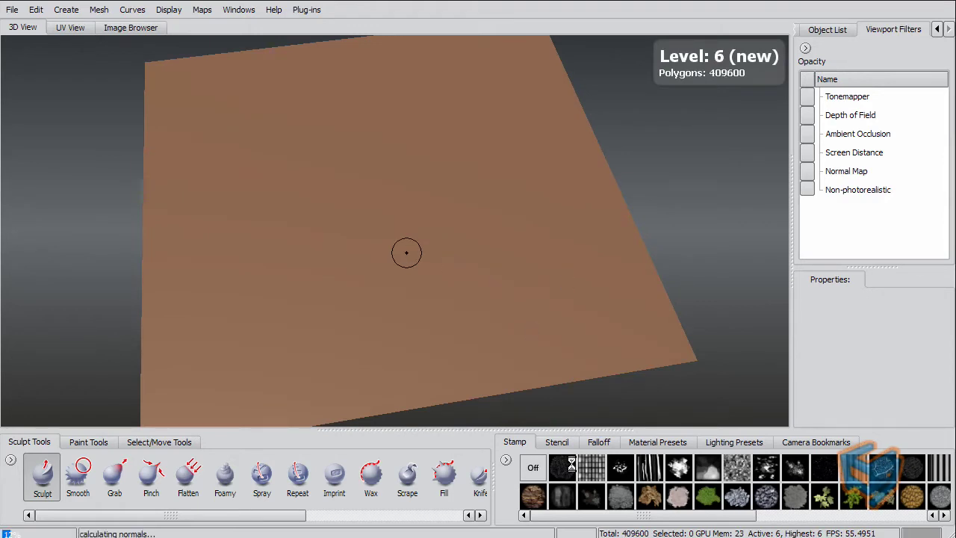
Add the image stitch.tif as a new stencil.
{"action": "left_click", "coordinate": [556, 441]}
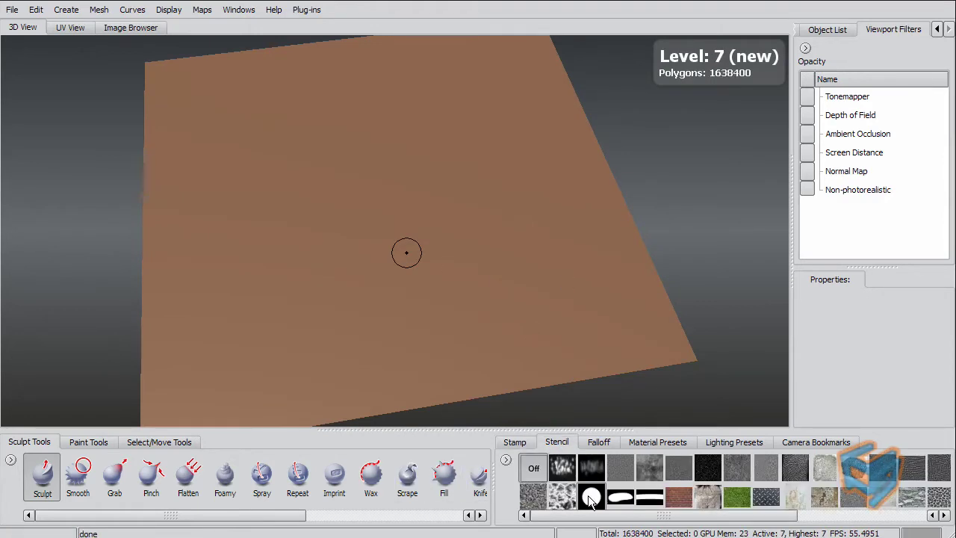
{"action": "right_click", "coordinate": [515, 458]}
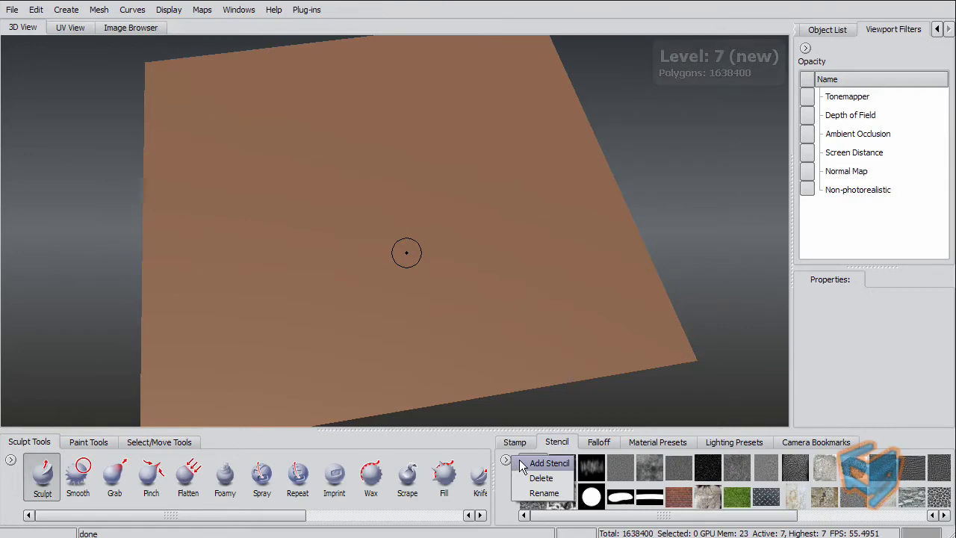
{"action": "left_click", "coordinate": [549, 463]}
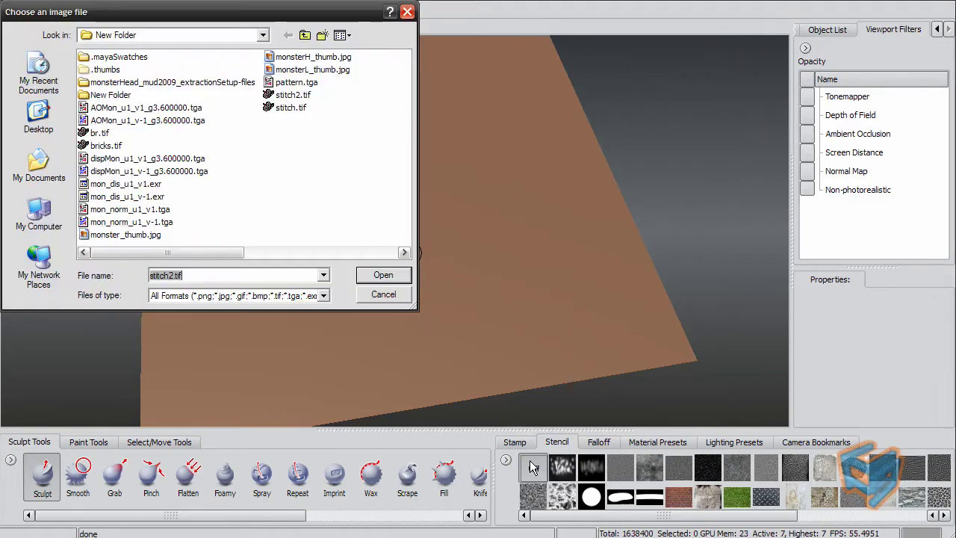
{"action": "double_click", "coordinate": [290, 107]}
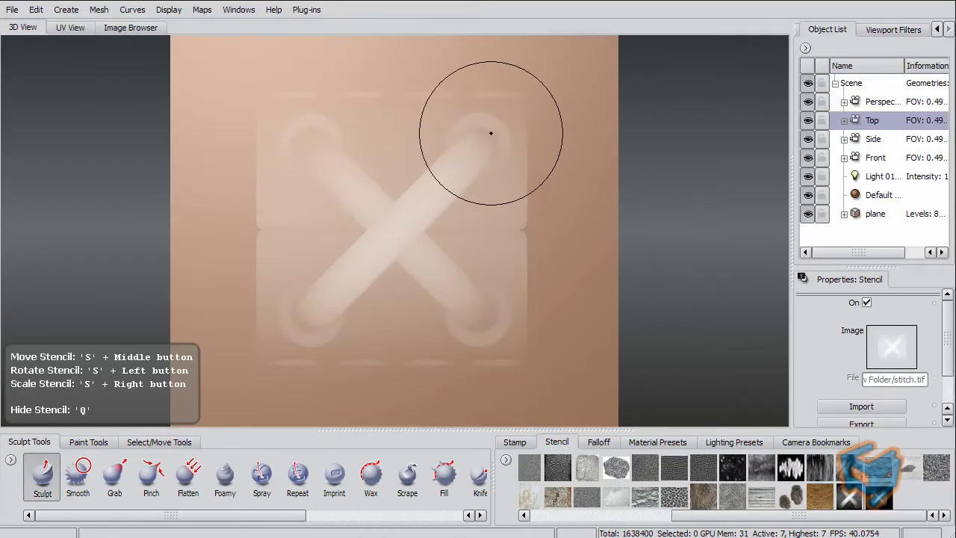
Sculpt the whole stitch pattern onto the plane through the stencil, then hide the stencil in the Perspective camera view.
{"action": "mouse_move", "coordinate": [490, 132]}
{"action": "left_mouse_down"}
{"action": "mouse_move", "coordinate": [430, 168]}
{"action": "mouse_move", "coordinate": [392, 228]}
{"action": "mouse_move", "coordinate": [336, 277]}
{"action": "mouse_move", "coordinate": [247, 291]}
{"action": "mouse_move", "coordinate": [250, 216]}
{"action": "mouse_move", "coordinate": [343, 112]}
{"action": "mouse_move", "coordinate": [478, 314]}
{"action": "mouse_move", "coordinate": [418, 360]}
{"action": "mouse_move", "coordinate": [476, 297]}
{"action": "mouse_move", "coordinate": [487, 170]}
{"action": "left_mouse_up"}
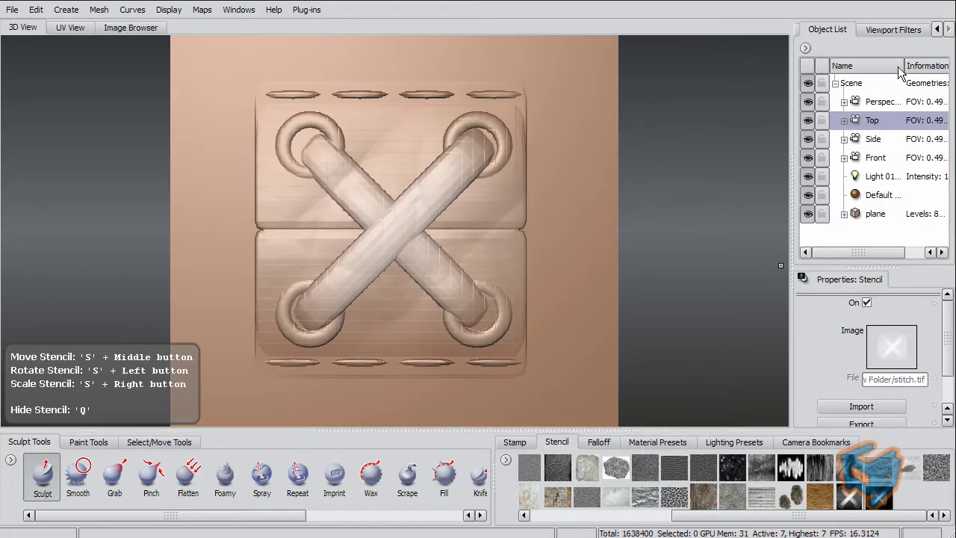
{"action": "left_click", "coordinate": [881, 102]}
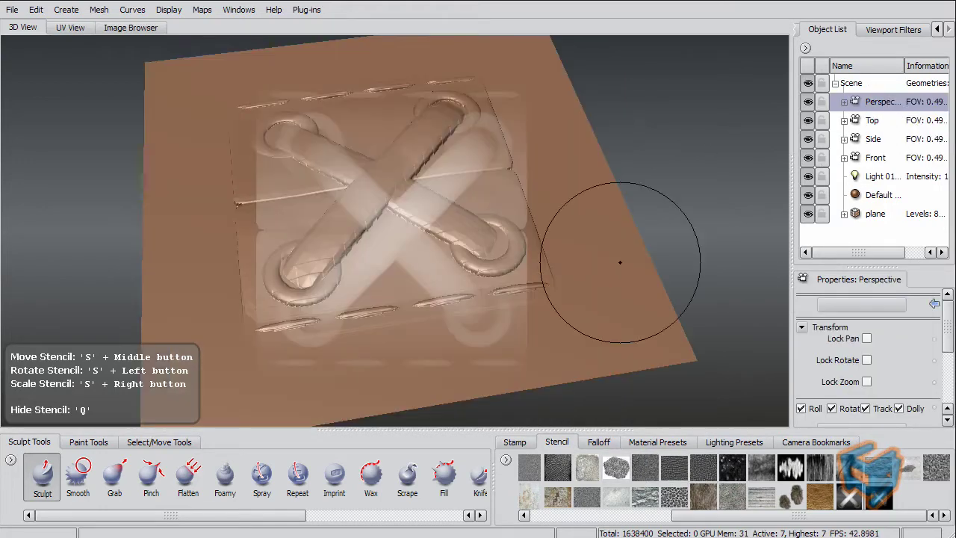
{"action": "key", "text": "q"}
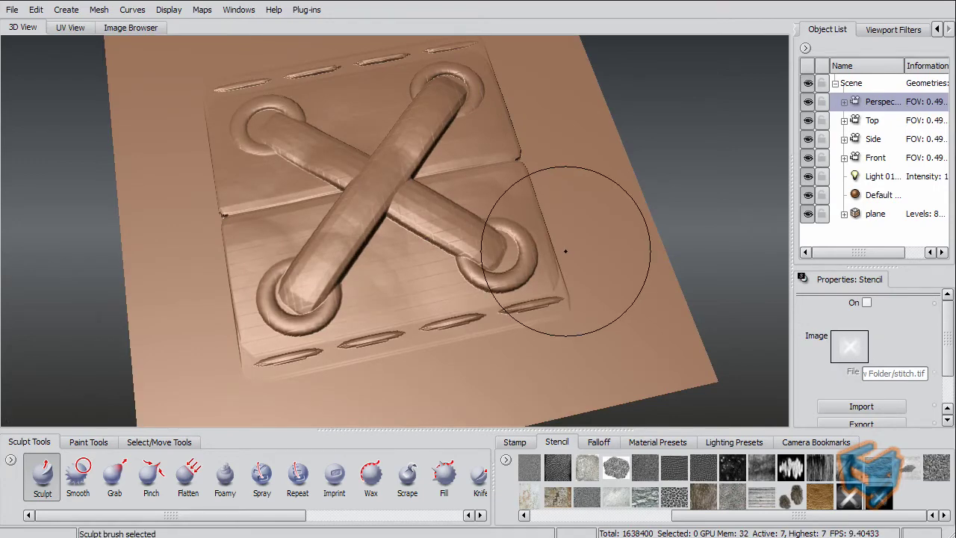
Start a new scene from the Sphere starting point without saving the plane.
{"action": "key", "text": "ctrl+n"}
{"action": "left_click", "coordinate": [486, 292]}
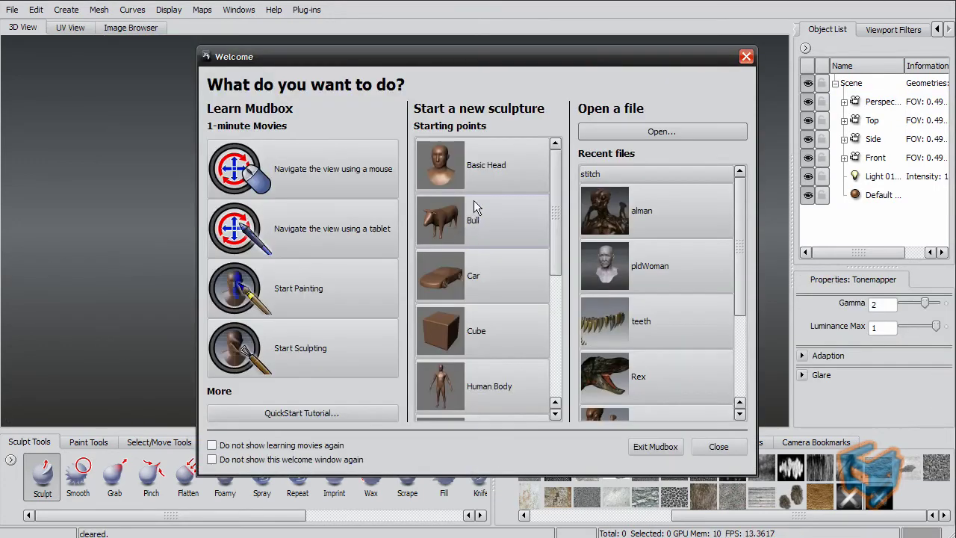
{"action": "left_click_drag", "start_coordinate": [555, 235], "coordinate": [555, 297]}
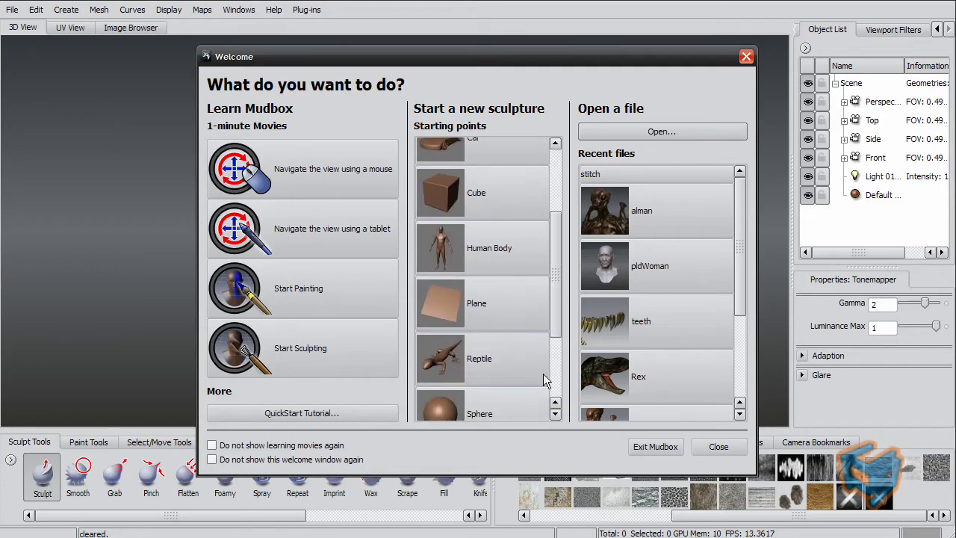
{"action": "left_click", "coordinate": [448, 401]}
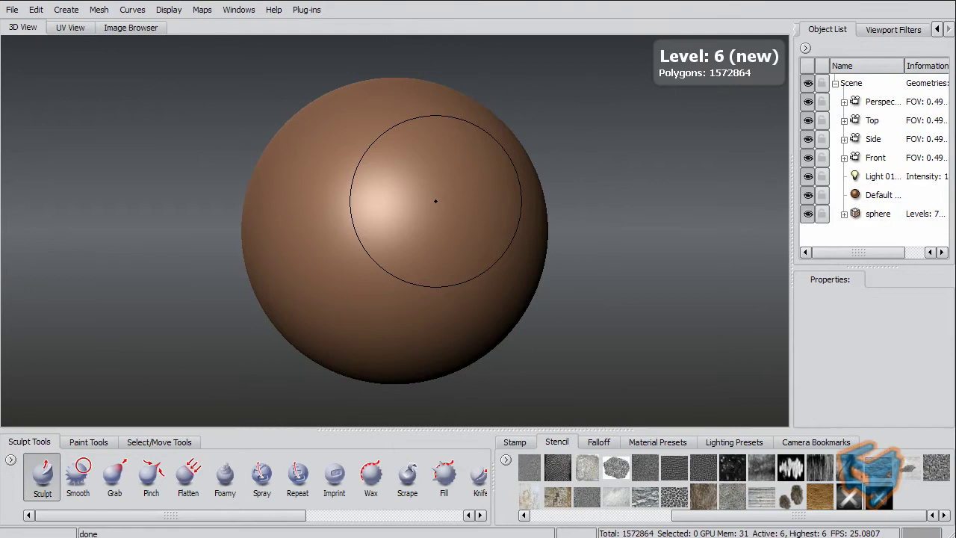
Set up the Sculpt brush with the stitch image as its stamp and a size of 16.415.
{"action": "left_click", "coordinate": [43, 474]}
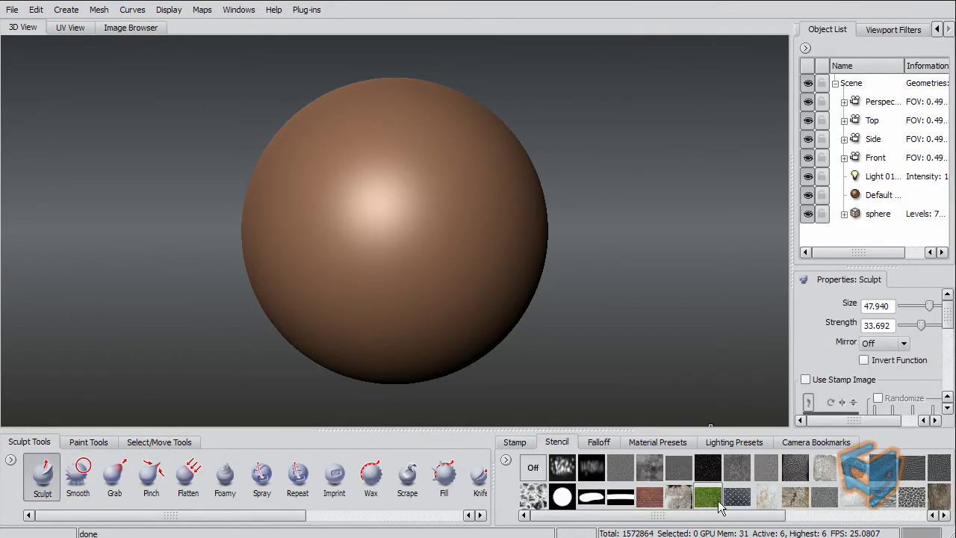
{"action": "right_click", "coordinate": [531, 468]}
{"action": "left_click", "coordinate": [533, 478]}
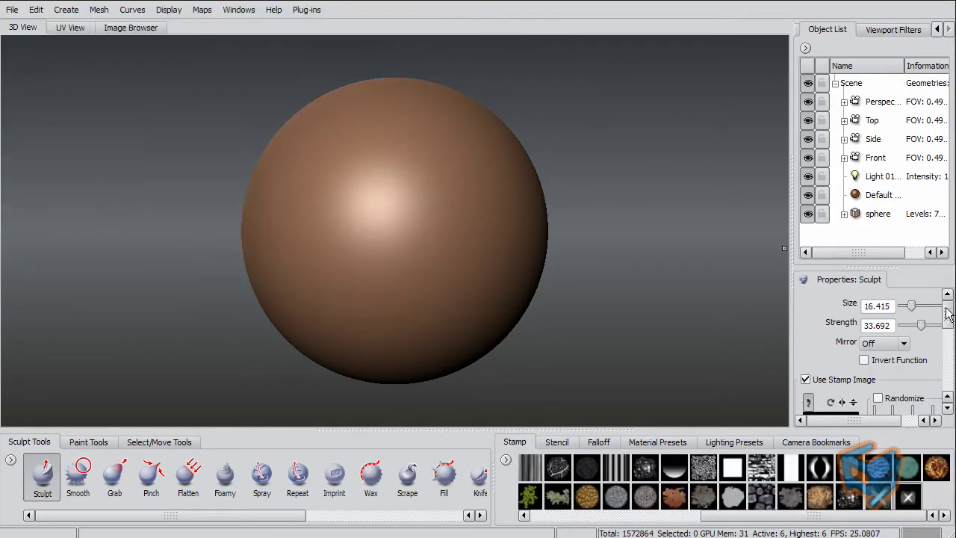
{"action": "left_click_drag", "start_coordinate": [946, 314], "coordinate": [946, 335]}
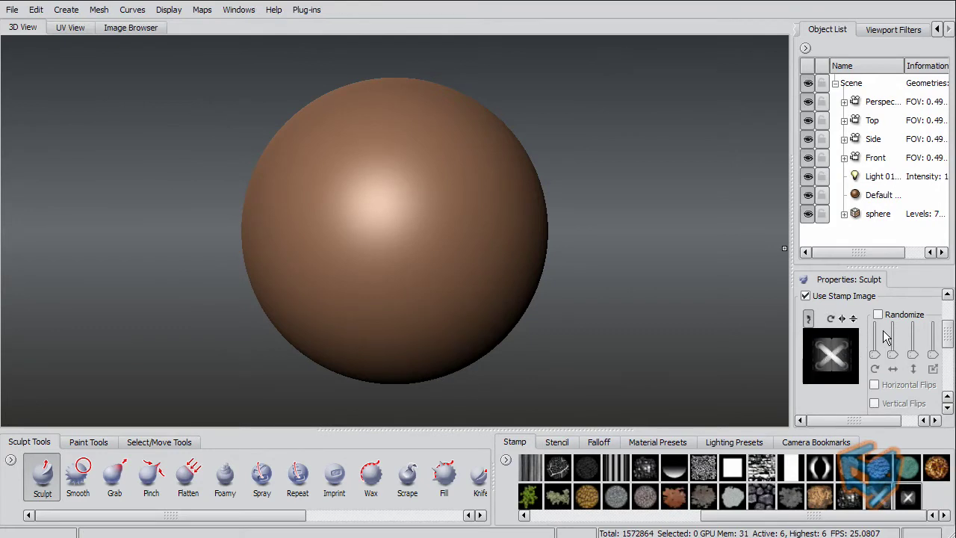
Try stamping stitches onto the sphere with the Sculpt brush and undo the test strokes.
{"action": "mouse_move", "coordinate": [474, 161]}
{"action": "left_mouse_down"}
{"action": "mouse_move", "coordinate": [342, 239]}
{"action": "mouse_move", "coordinate": [349, 234]}
{"action": "left_mouse_up"}
{"action": "key", "text": "ctrl+z"}
{"action": "middle_click_drag", "start_coordinate": [392, 190], "coordinate": [361, 202], "text": "alt"}
{"action": "right_click_drag", "start_coordinate": [360, 203], "coordinate": [779, 201], "text": "alt"}
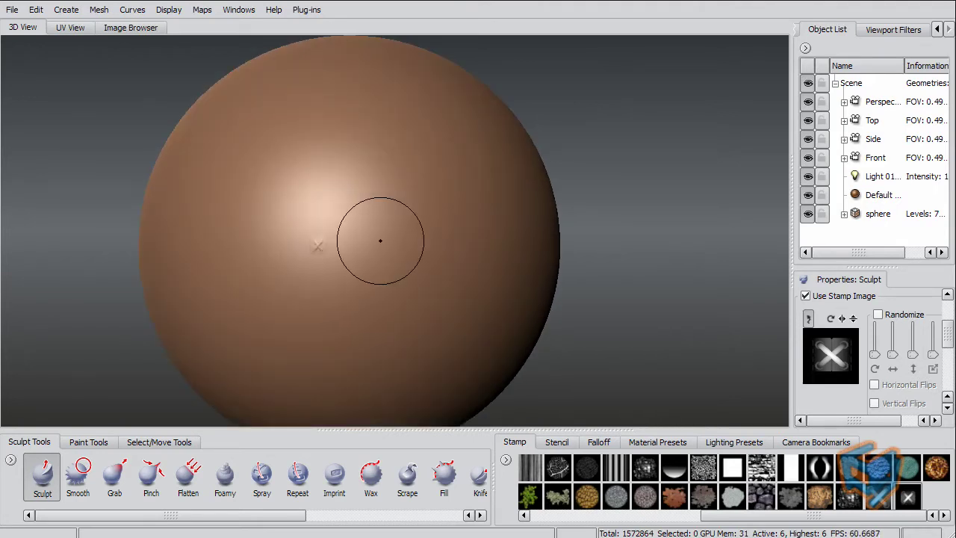
{"action": "key", "text": "ctrl+z"}
Adjust the Sculpt brush strength and enable Steady Stroke for the brush.
{"action": "key", "text": "m"}
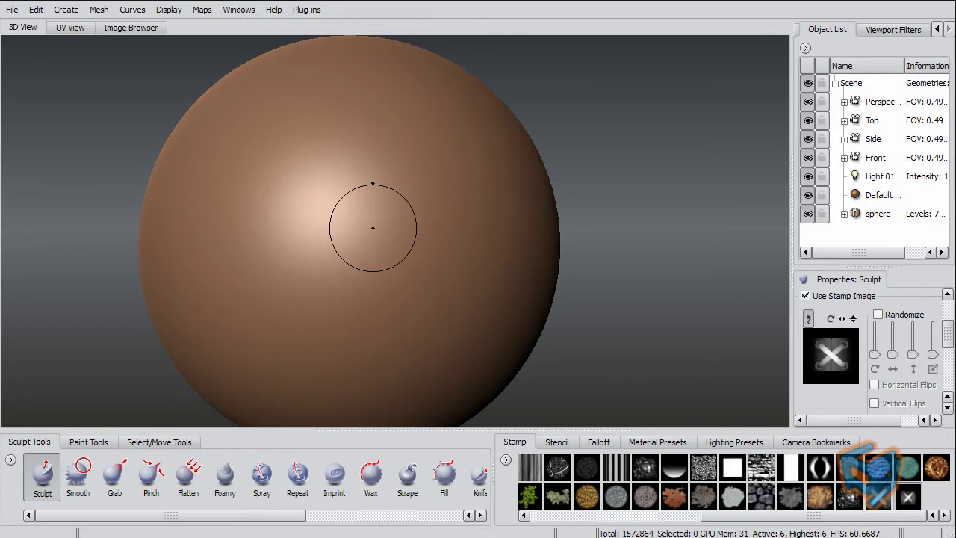
{"action": "mouse_move", "coordinate": [948, 326]}
{"action": "left_mouse_down"}
{"action": "mouse_move", "coordinate": [940, 376]}
{"action": "mouse_move", "coordinate": [941, 348]}
{"action": "mouse_move", "coordinate": [946, 366]}
{"action": "left_mouse_up"}
{"action": "left_click", "coordinate": [805, 367]}
Sculpt a diagonal row of stitches across the front of the sphere with the stitch stamp.
{"action": "left_click_drag", "start_coordinate": [489, 166], "coordinate": [479, 173]}
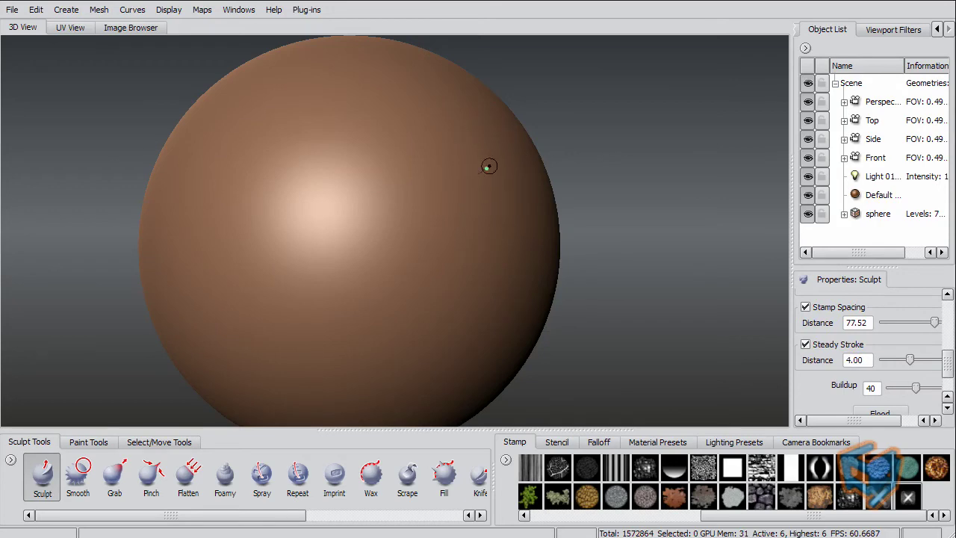
{"action": "mouse_move", "coordinate": [408, 201]}
{"action": "left_mouse_down"}
{"action": "mouse_move", "coordinate": [320, 224]}
{"action": "mouse_move", "coordinate": [228, 271]}
{"action": "left_mouse_up"}
{"action": "right_click_drag", "start_coordinate": [328, 219], "coordinate": [591, 187], "text": "alt"}
{"action": "middle_click_drag", "start_coordinate": [494, 187], "coordinate": [536, 192], "text": "alt"}
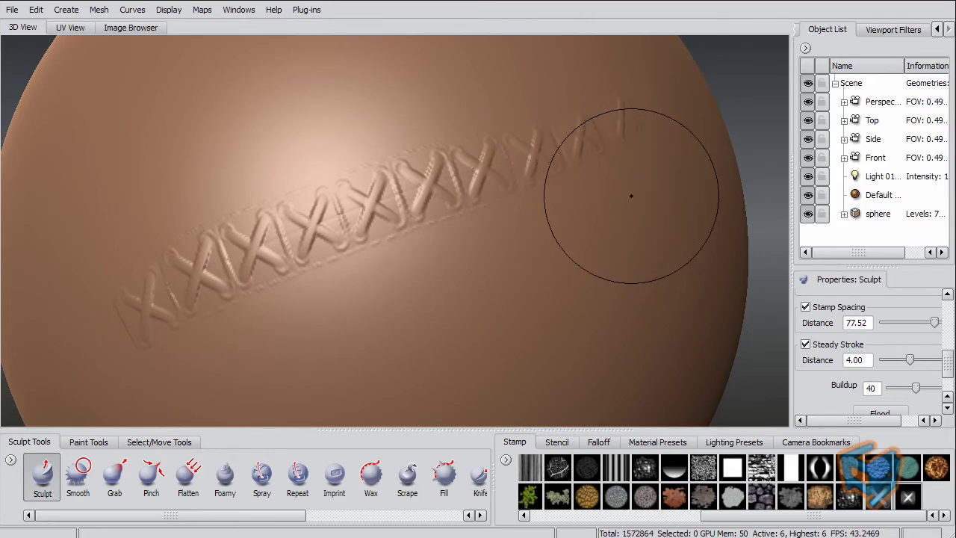
Sculpt three more diagonal rows of stitches below the first row on the sphere.
{"action": "left_click_drag", "start_coordinate": [629, 195], "coordinate": [193, 386]}
{"action": "mouse_move", "coordinate": [610, 244]}
{"action": "left_mouse_down", "text": "alt"}
{"action": "mouse_move", "coordinate": [591, 242]}
{"action": "mouse_move", "coordinate": [605, 217]}
{"action": "left_mouse_up", "text": "alt"}
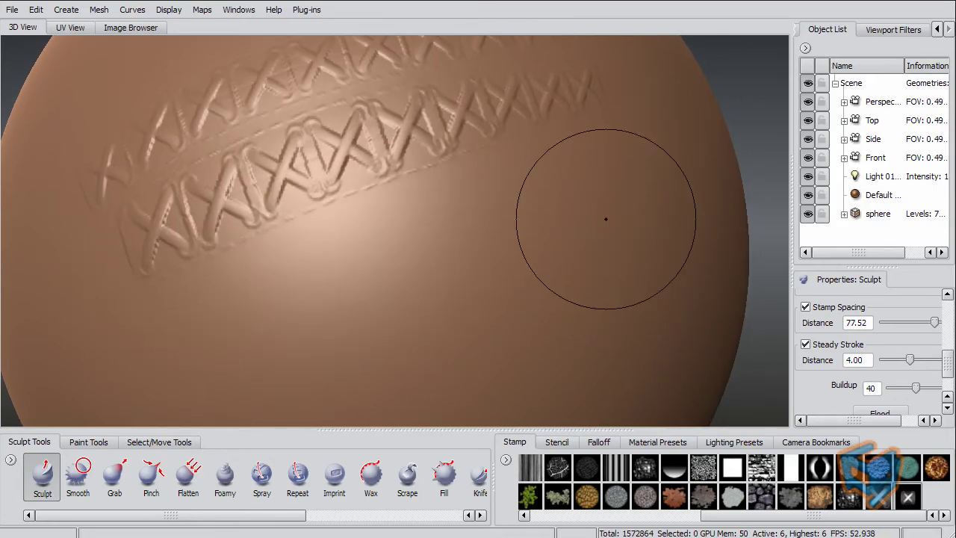
{"action": "mouse_move", "coordinate": [595, 214]}
{"action": "right_mouse_down", "text": "alt"}
{"action": "mouse_move", "coordinate": [559, 204]}
{"action": "mouse_move", "coordinate": [416, 217]}
{"action": "right_mouse_up", "text": "alt"}
{"action": "left_click_drag", "start_coordinate": [553, 194], "coordinate": [557, 194]}
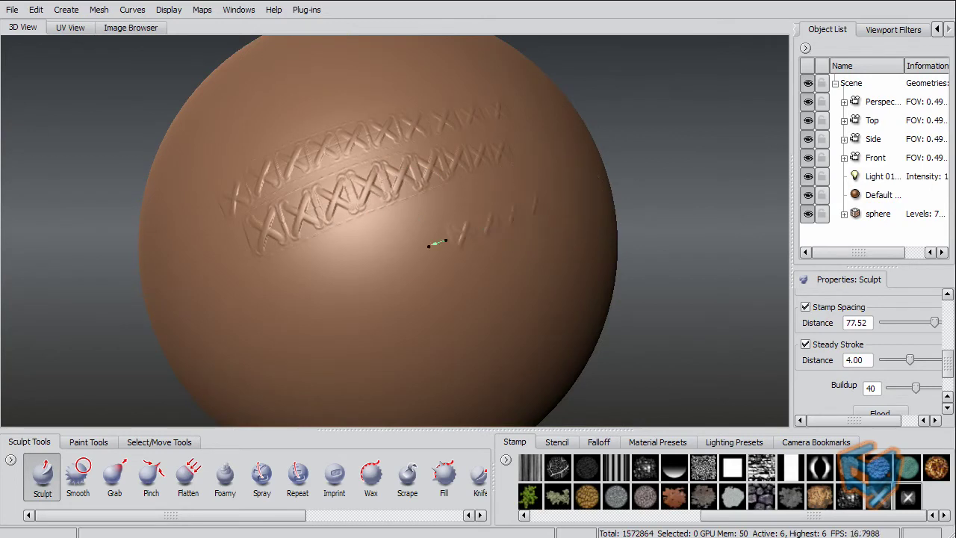
{"action": "left_click_drag", "start_coordinate": [429, 245], "coordinate": [251, 299]}
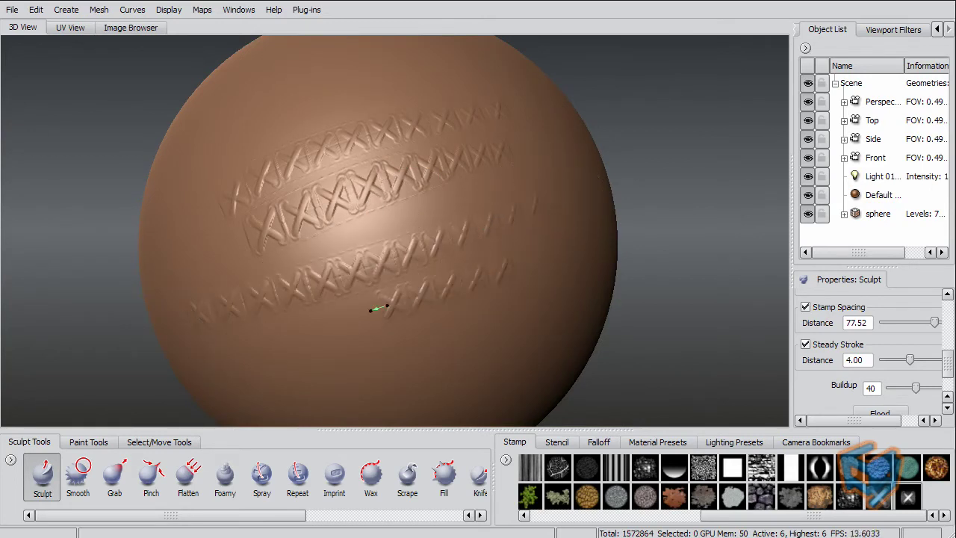
Add two diagonal rows of stitches on the bare area of the sphere above the existing rows.
{"action": "mouse_move", "coordinate": [230, 348]}
{"action": "left_mouse_down", "text": "alt"}
{"action": "mouse_move", "coordinate": [476, 288]}
{"action": "mouse_move", "coordinate": [561, 192]}
{"action": "left_mouse_up", "text": "alt"}
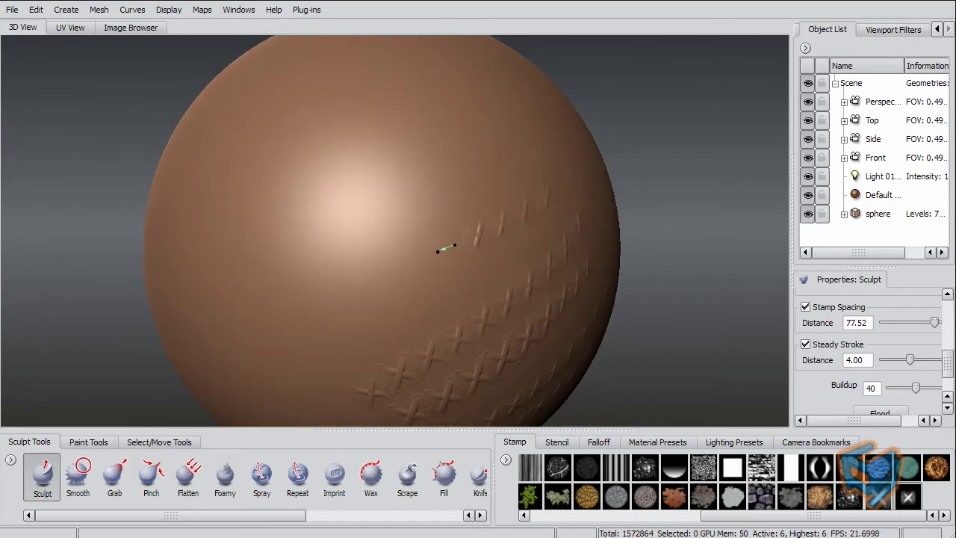
{"action": "left_click_drag", "start_coordinate": [446, 248], "coordinate": [243, 305]}
{"action": "left_click_drag", "start_coordinate": [491, 172], "coordinate": [260, 239]}
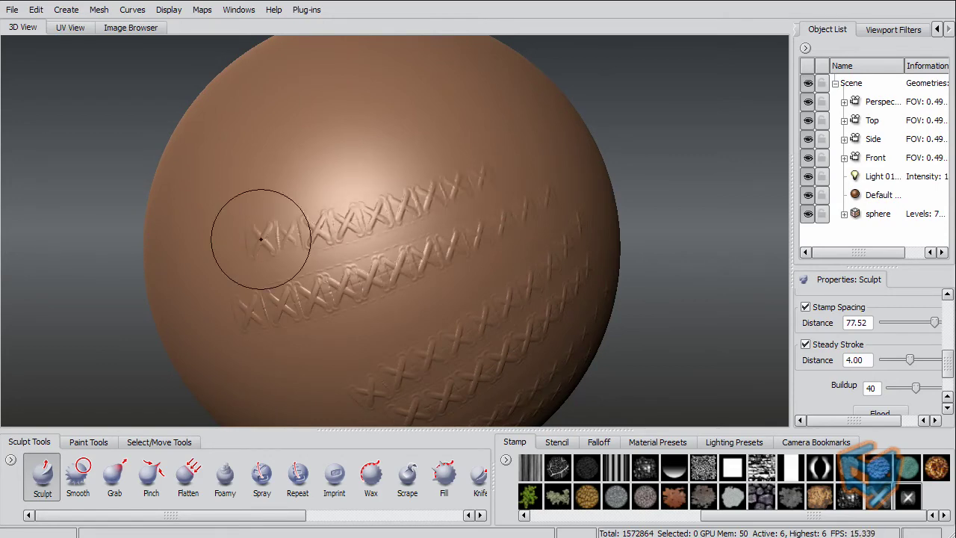
Add two shorter rows of stitches on the bare area beneath the two newest rows on the sphere.
{"action": "left_click_drag", "start_coordinate": [458, 249], "coordinate": [473, 213], "text": "alt"}
{"action": "left_click_drag", "start_coordinate": [505, 184], "coordinate": [264, 297]}
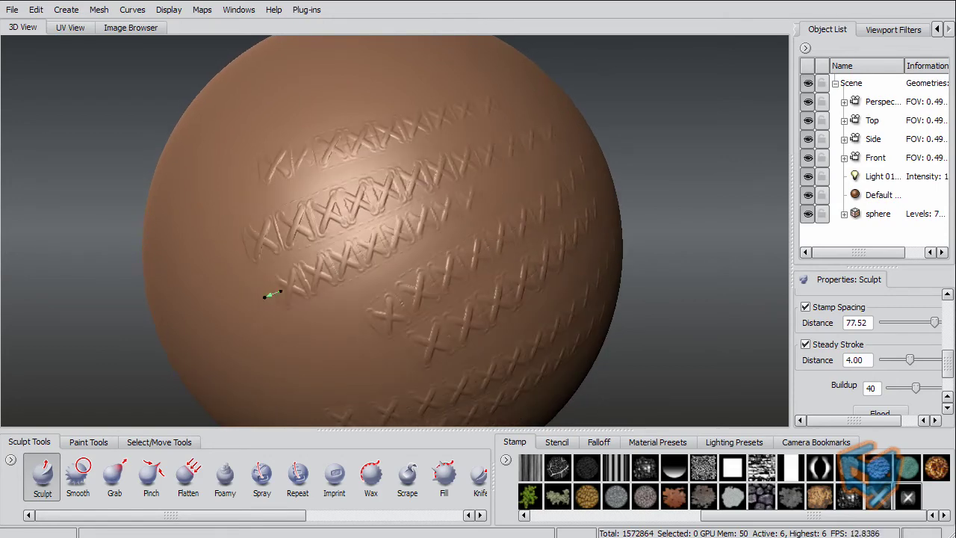
{"action": "mouse_move", "coordinate": [380, 346]}
{"action": "left_mouse_down", "text": "alt"}
{"action": "mouse_move", "coordinate": [420, 249]}
{"action": "mouse_move", "coordinate": [398, 246]}
{"action": "mouse_move", "coordinate": [284, 306]}
{"action": "left_mouse_up", "text": "alt"}
{"action": "left_click_drag", "start_coordinate": [415, 275], "coordinate": [312, 327]}
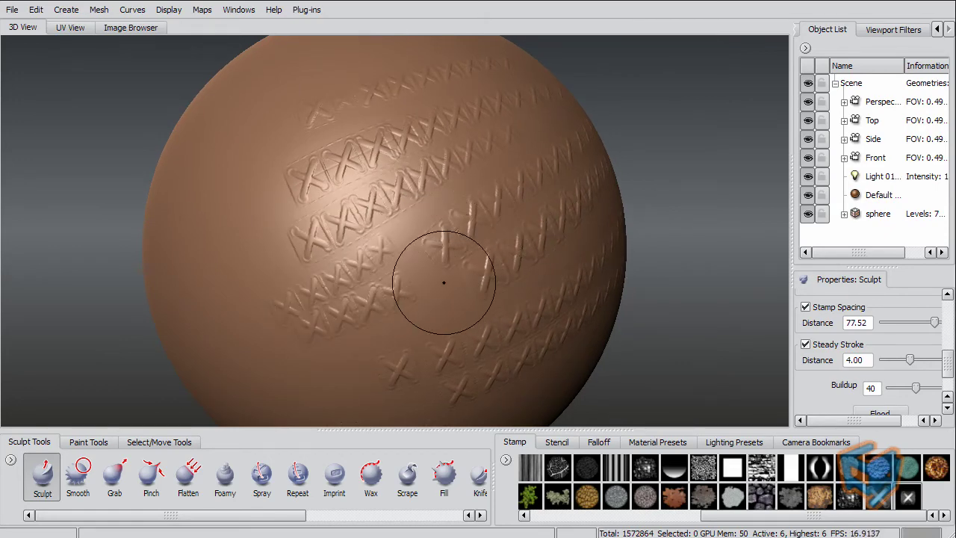
{"action": "left_click_drag", "start_coordinate": [346, 335], "coordinate": [375, 273], "text": "alt"}
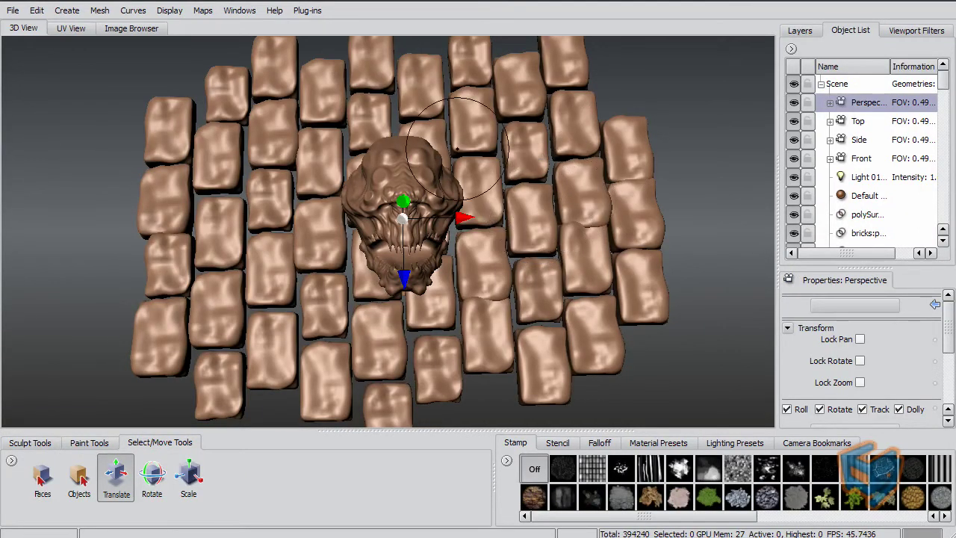
Adjust the creature head's height above the brick surface with the Translate tool.
{"action": "mouse_move", "coordinate": [453, 147]}
{"action": "left_mouse_down", "text": "alt"}
{"action": "mouse_move", "coordinate": [433, 250]}
{"action": "mouse_move", "coordinate": [440, 242]}
{"action": "left_mouse_up", "text": "alt"}
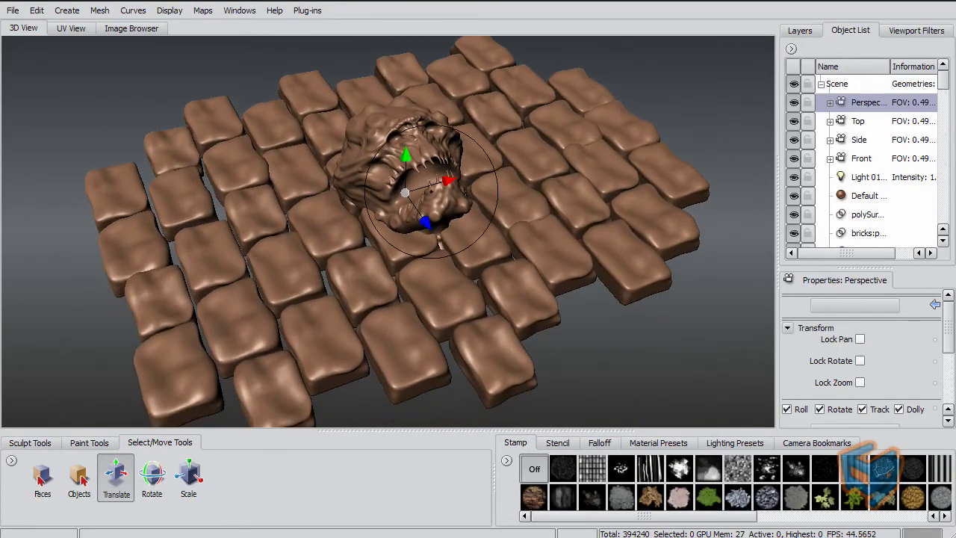
{"action": "left_click_drag", "start_coordinate": [430, 201], "coordinate": [389, 253], "text": "alt"}
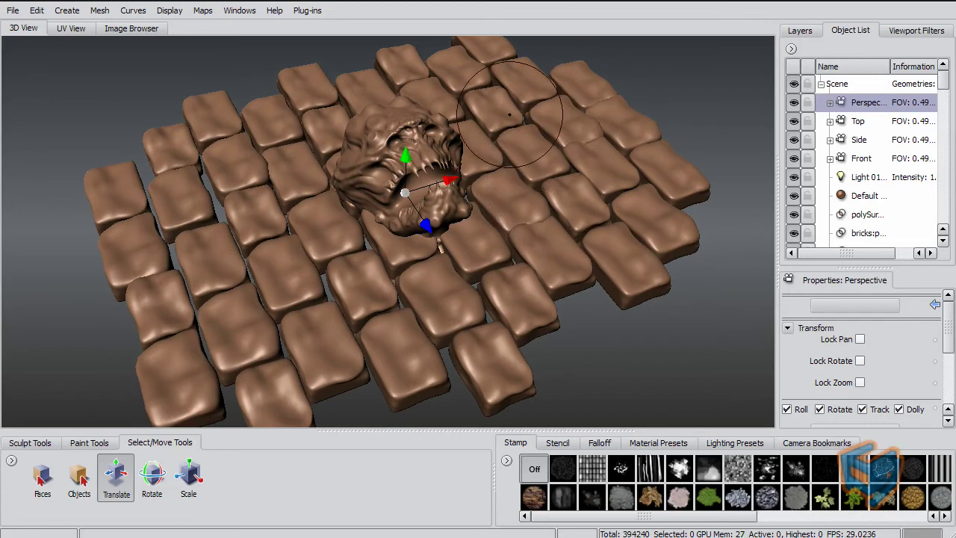
{"action": "left_click", "coordinate": [116, 483]}
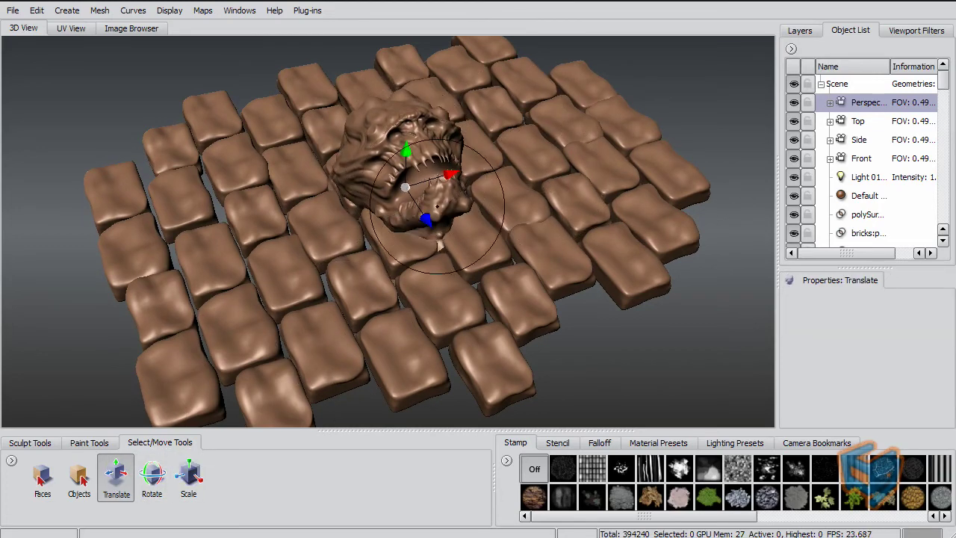
{"action": "left_click_drag", "start_coordinate": [441, 217], "coordinate": [409, 263], "text": "alt"}
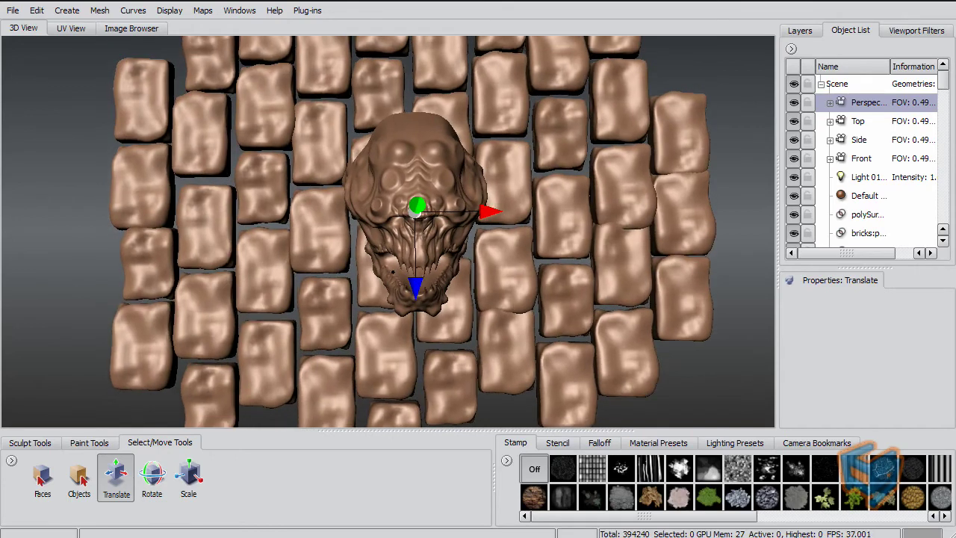
Look through the Top camera at the head and bricks, enable the Normal Map viewport filter and hide the translate manipulator.
{"action": "left_click", "coordinate": [859, 122]}
{"action": "right_click", "coordinate": [866, 124]}
{"action": "left_click", "coordinate": [879, 129]}
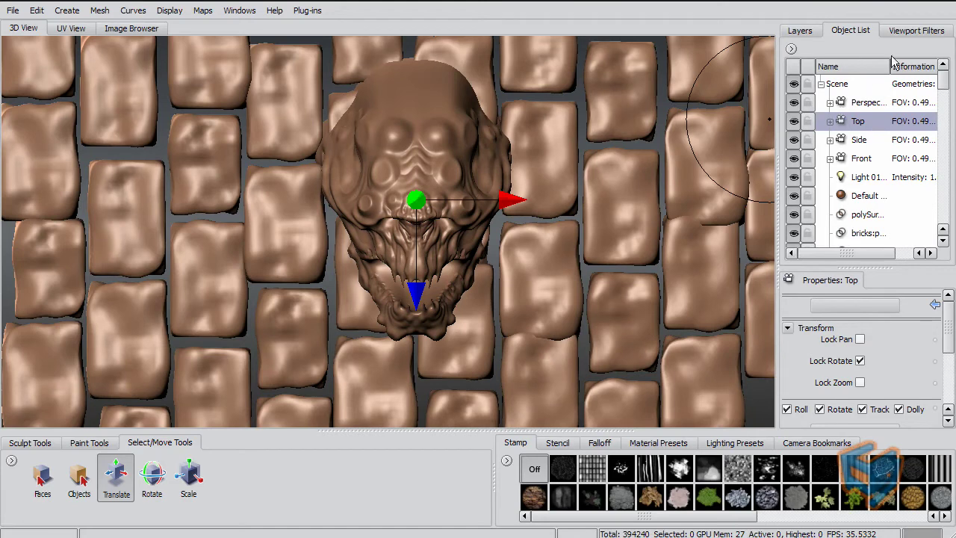
{"action": "left_click", "coordinate": [915, 31]}
{"action": "left_click", "coordinate": [794, 173]}
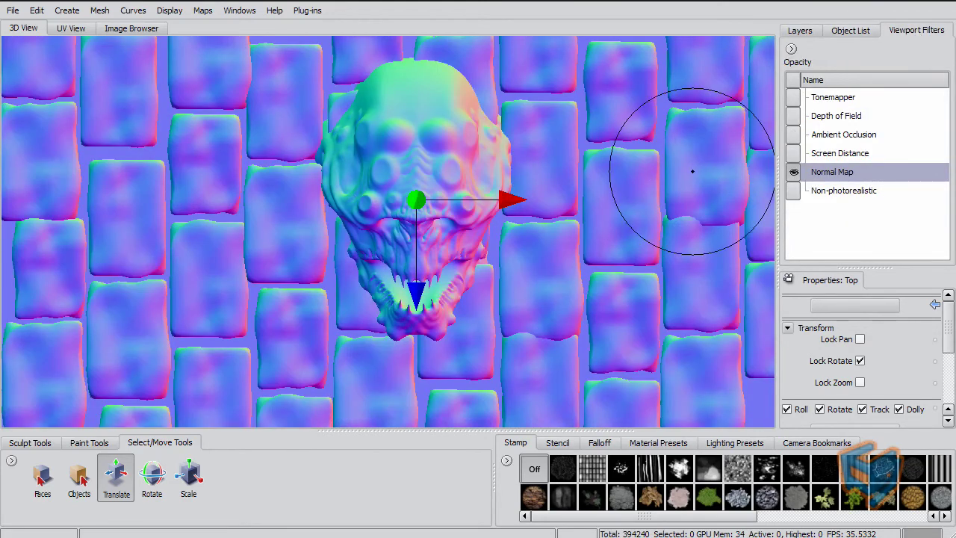
{"action": "left_click", "coordinate": [80, 478]}
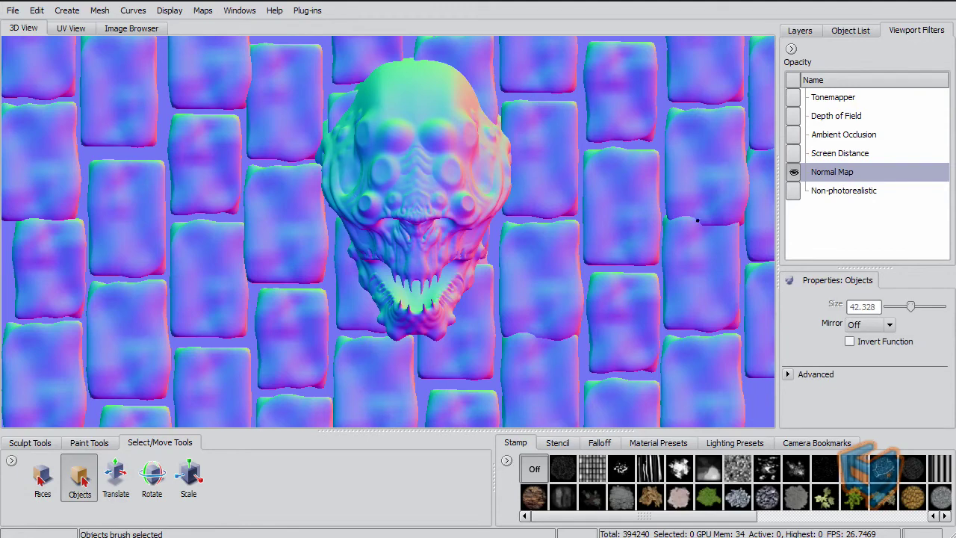
Save the normal map view of the head and bricks as a screen image.
{"action": "left_click", "coordinate": [13, 11]}
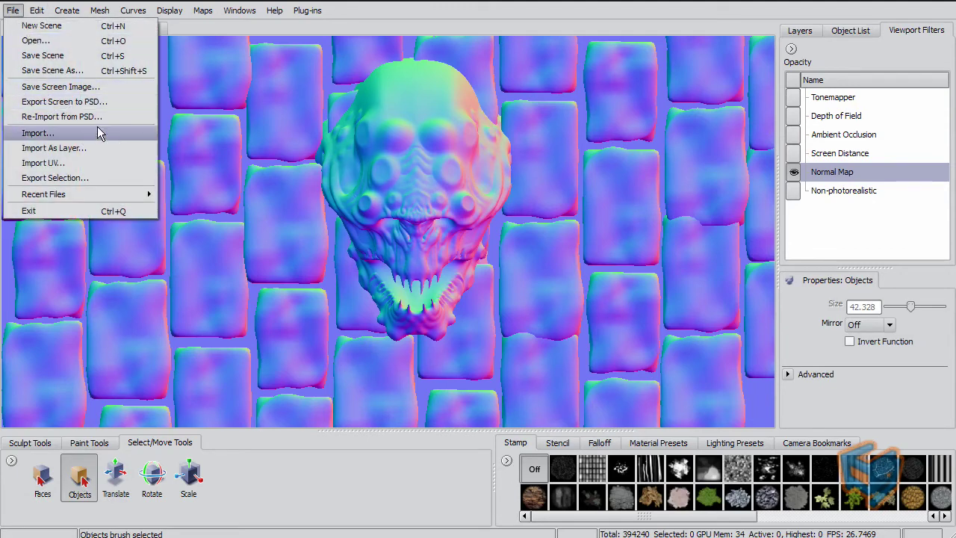
{"action": "left_click", "coordinate": [90, 87]}
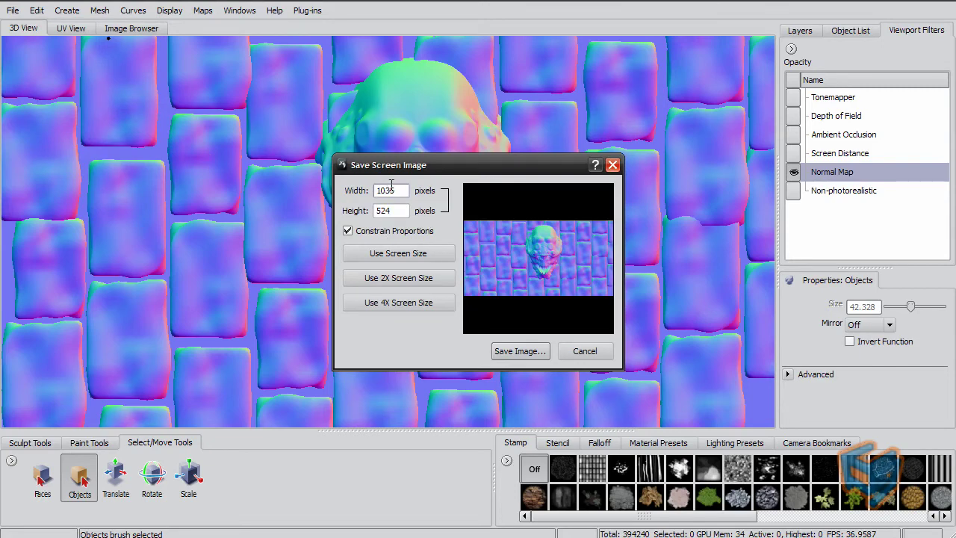
{"action": "left_click", "coordinate": [502, 348]}
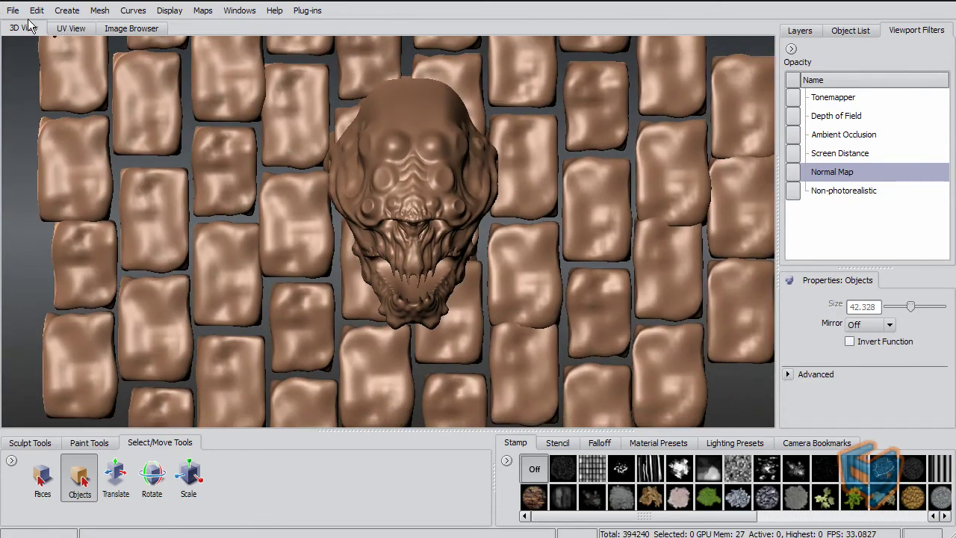
Replace the brick scene with a new scene containing a flat plane.
{"action": "left_click", "coordinate": [13, 10]}
{"action": "left_click", "coordinate": [28, 20]}
{"action": "left_click", "coordinate": [477, 286]}
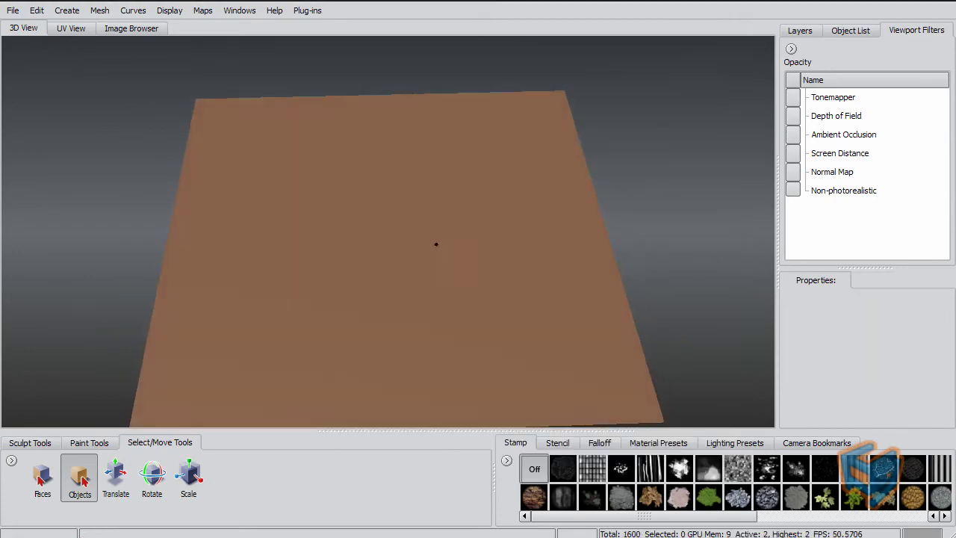
Assign a new Mudbox Material to the plane and enable Display Bump as Normal Map for it.
{"action": "right_click", "coordinate": [442, 191]}
{"action": "mouse_move", "coordinate": [464, 200]}
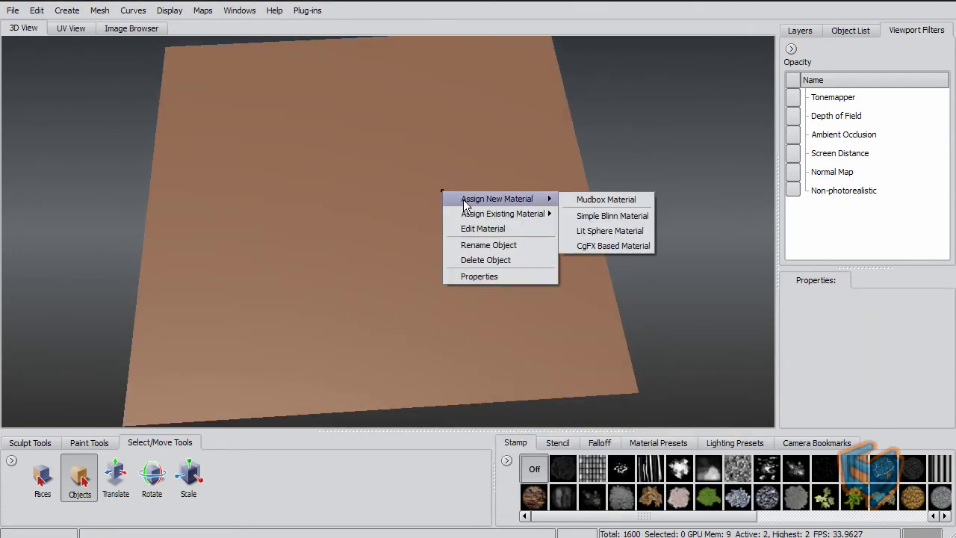
{"action": "left_click", "coordinate": [593, 203]}
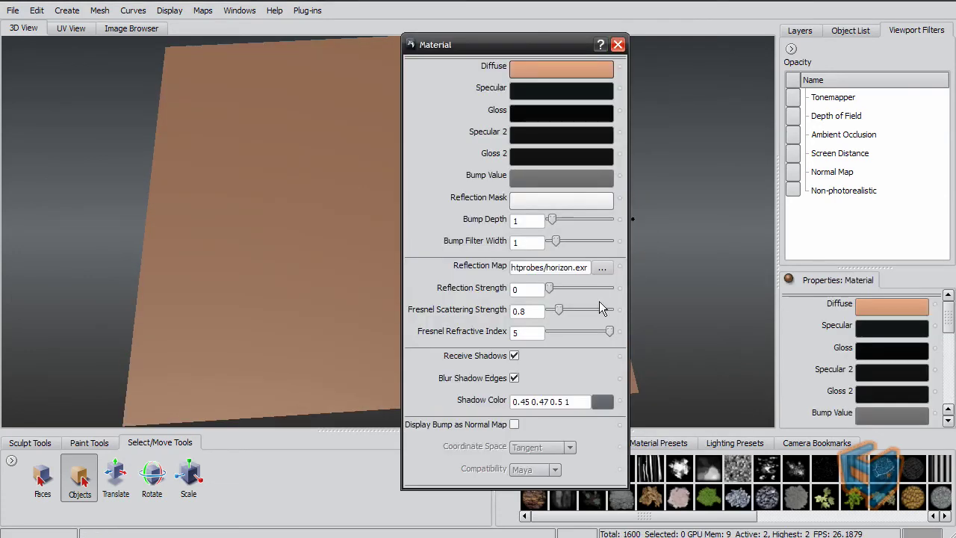
{"action": "left_click", "coordinate": [514, 425]}
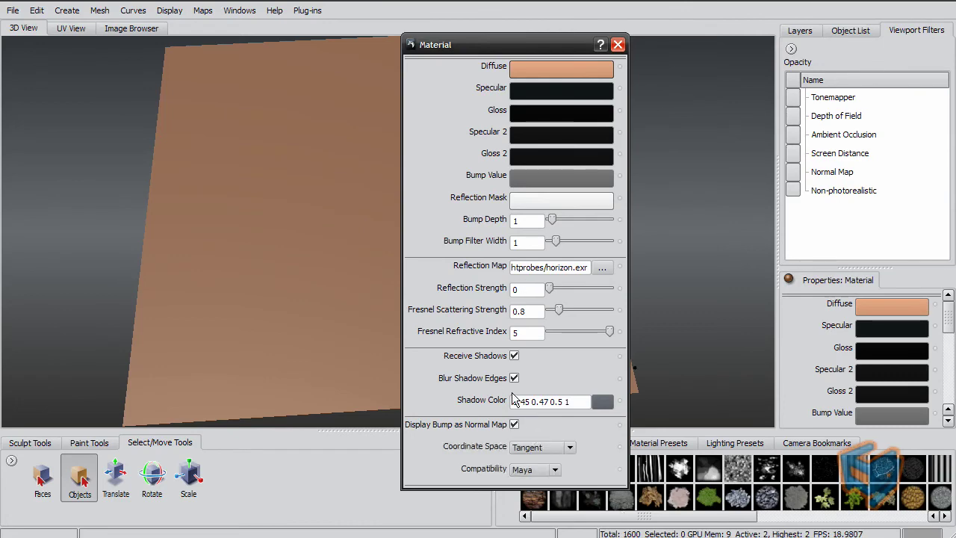
{"action": "left_click", "coordinate": [618, 45]}
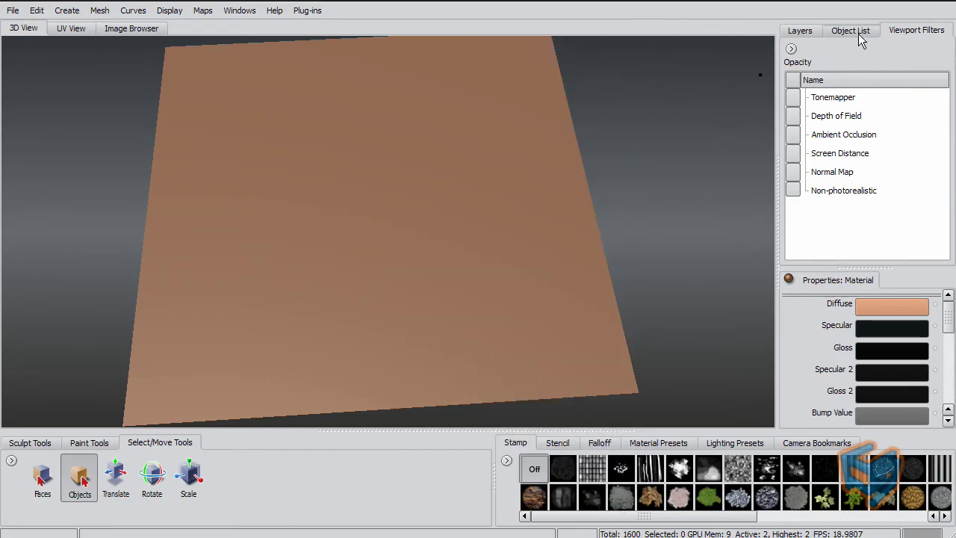
Put the captured normal map on a Bump Value paint layer and scale the plane to 2.037, 1.000, 0.823.
{"action": "left_click", "coordinate": [850, 31]}
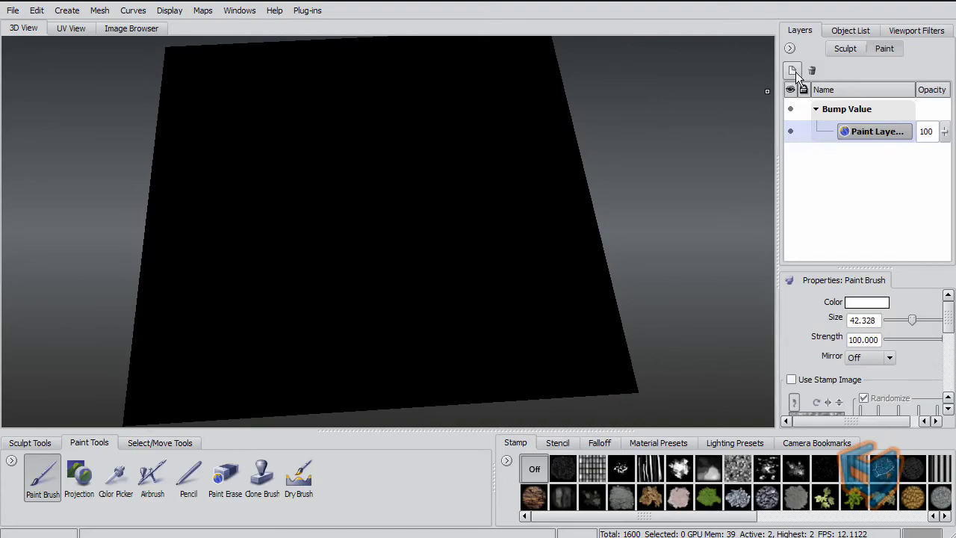
{"action": "left_click", "coordinate": [794, 66]}
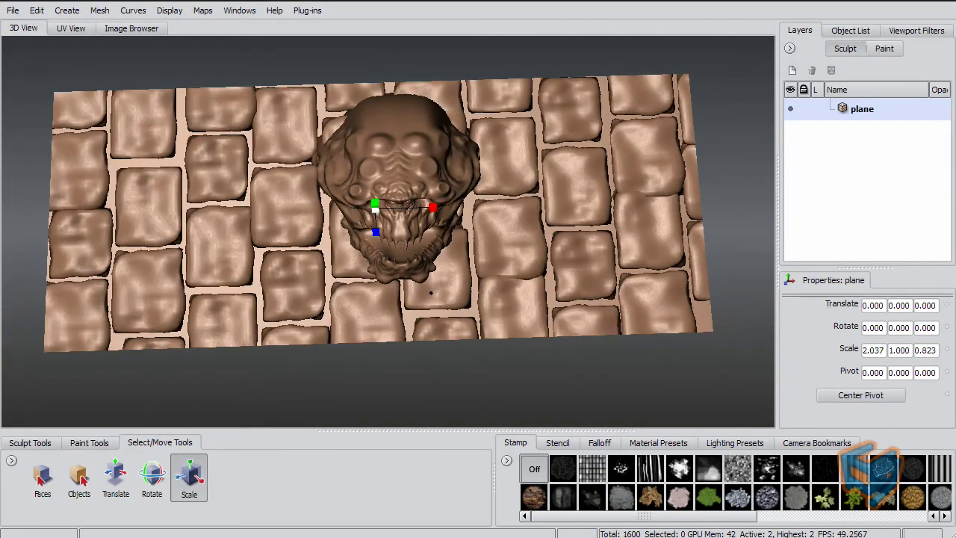
{"action": "mouse_move", "coordinate": [430, 293]}
{"action": "left_mouse_down", "text": "alt"}
{"action": "mouse_move", "coordinate": [422, 287]}
{"action": "mouse_move", "coordinate": [430, 306]}
{"action": "left_mouse_up", "text": "alt"}
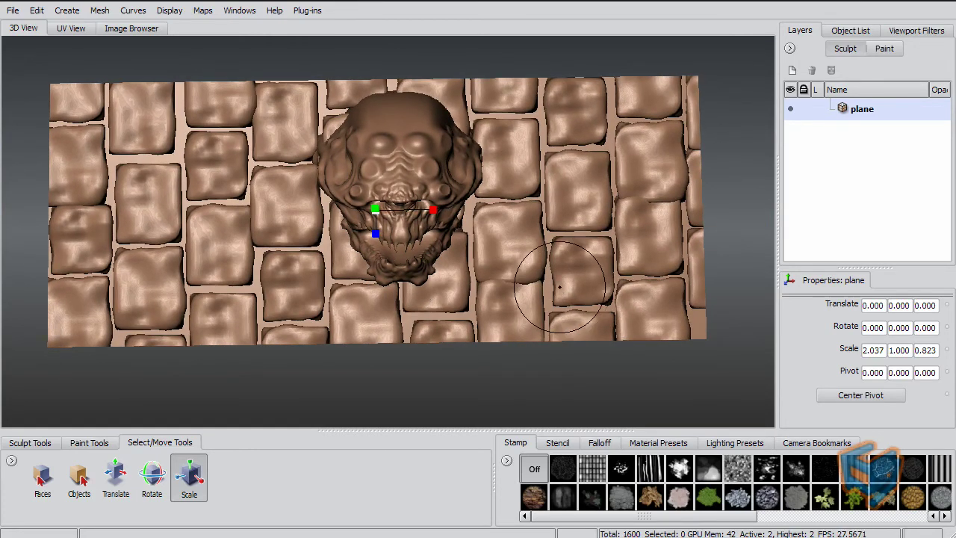